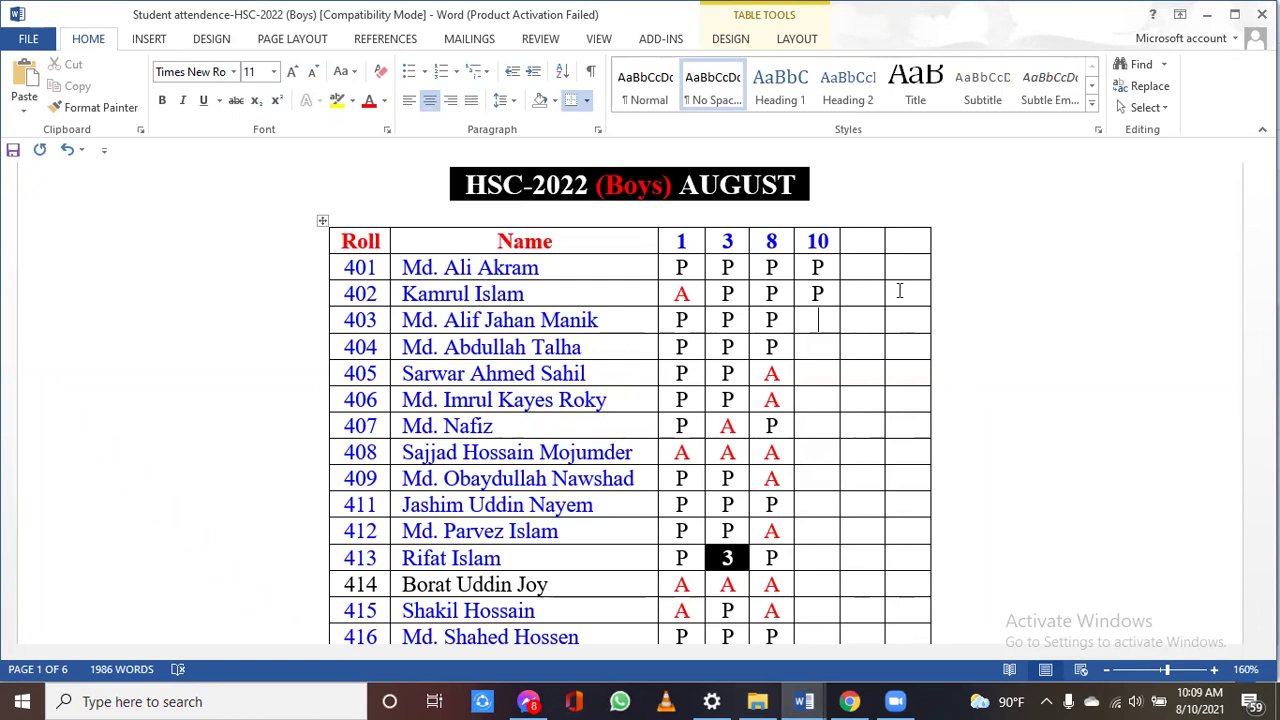
Mark rolls 404, 405 and 406 present with P in the day 10 column of the attendance table
{"action": "key", "text": "Down"}
{"action": "type", "text": "P"}
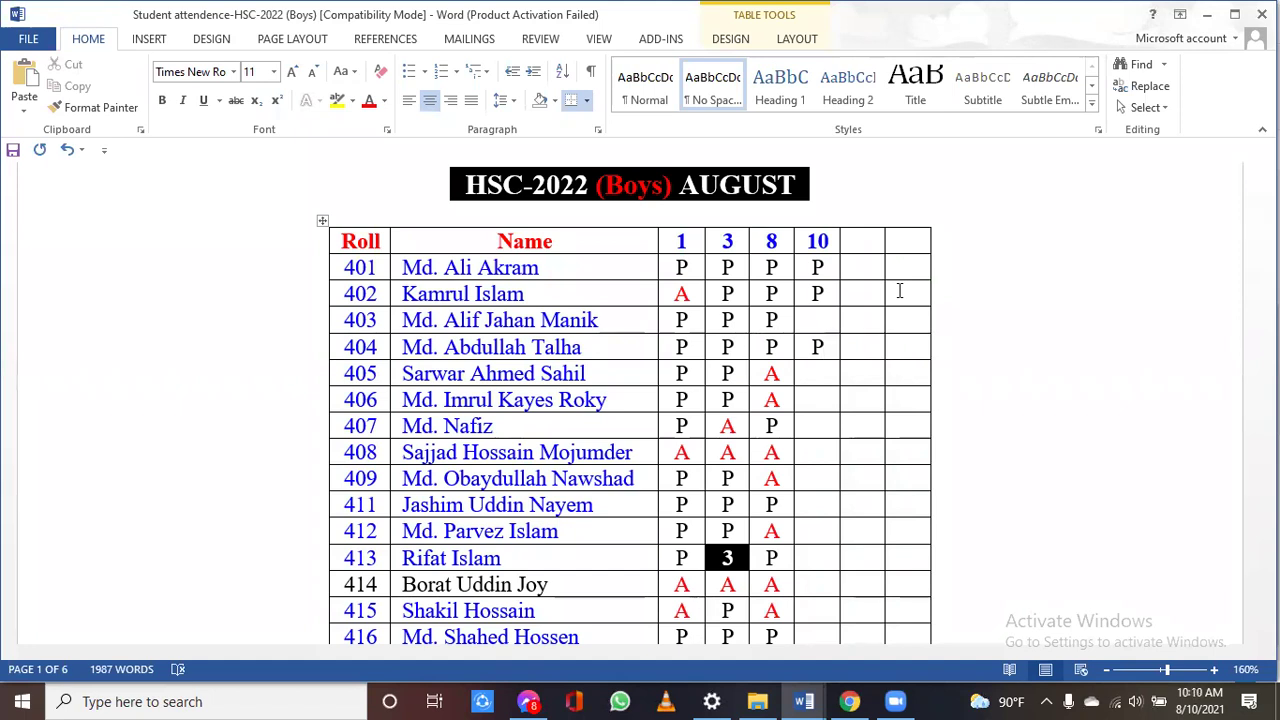
{"action": "key", "text": "Down"}
{"action": "type", "text": "P"}
{"action": "key", "text": "Down"}
{"action": "type", "text": "P"}
Enter P in the day 10 column for rolls 409 and 413, leaving the skipped rows blank
{"action": "key", "text": "Down"}
{"action": "key", "text": "Down"}
{"action": "key", "text": "Down"}
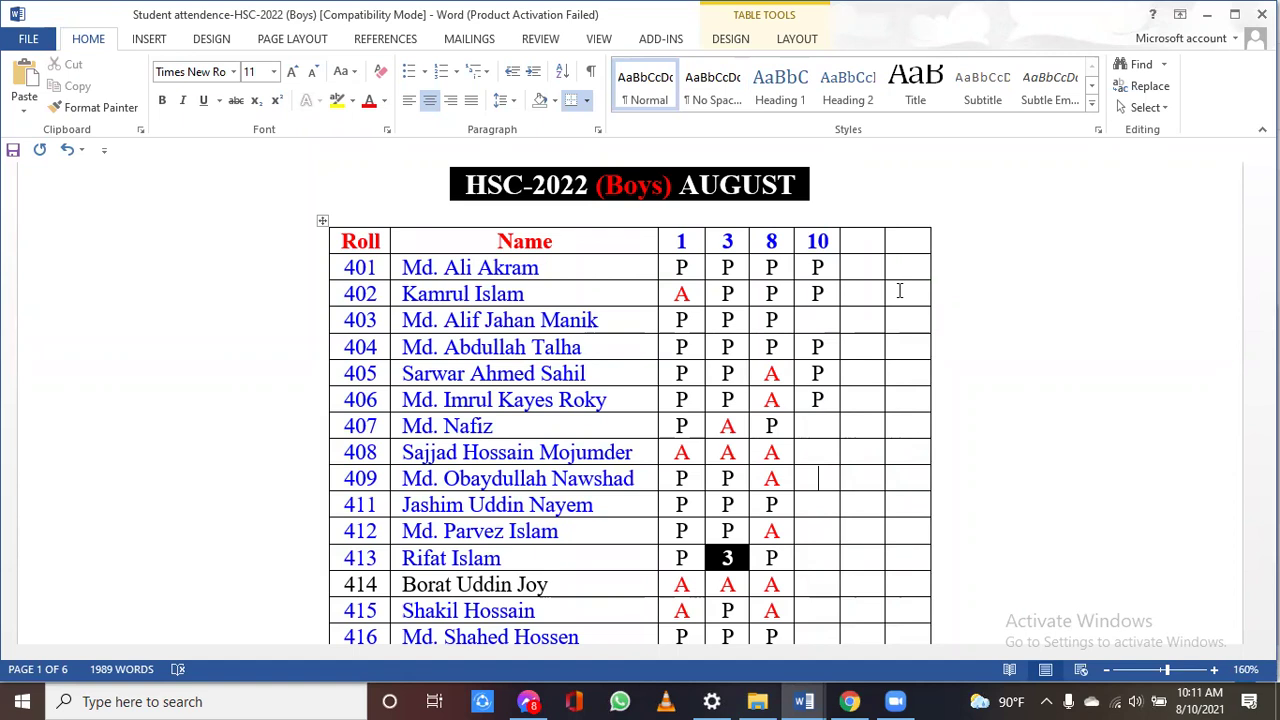
{"action": "type", "text": "P"}
{"action": "key", "text": "Down"}
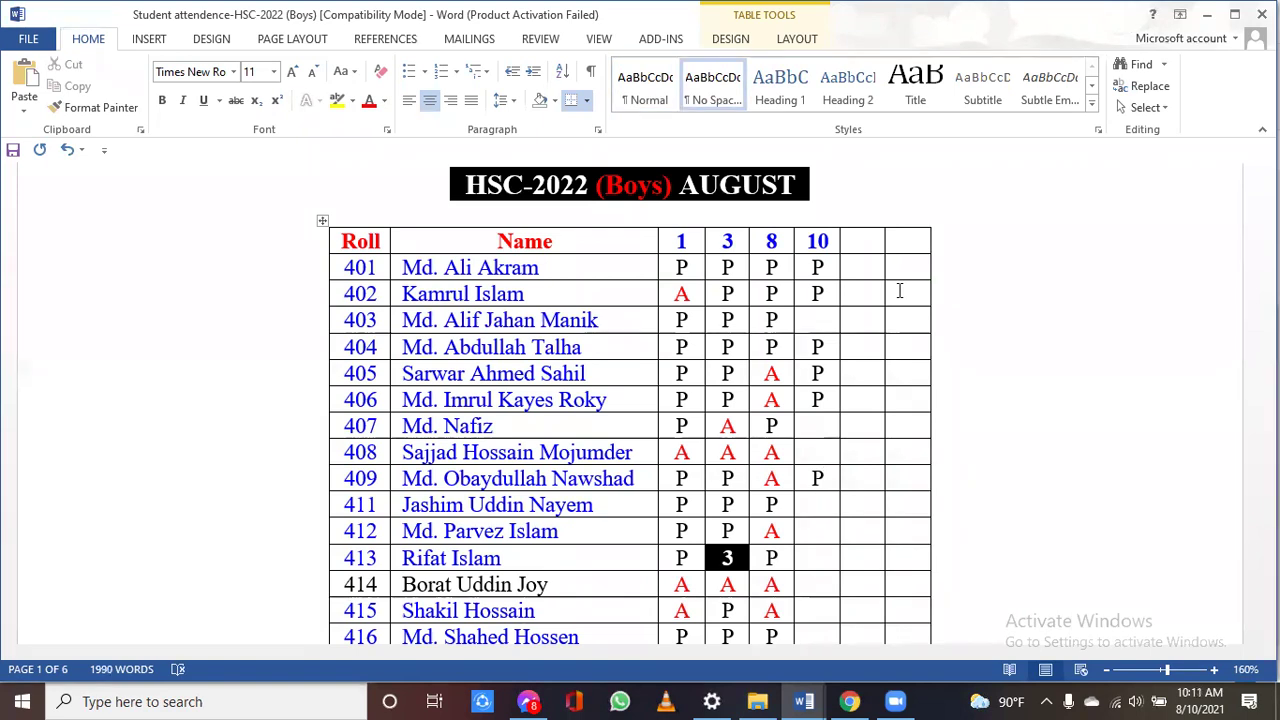
{"action": "key", "text": "Down"}
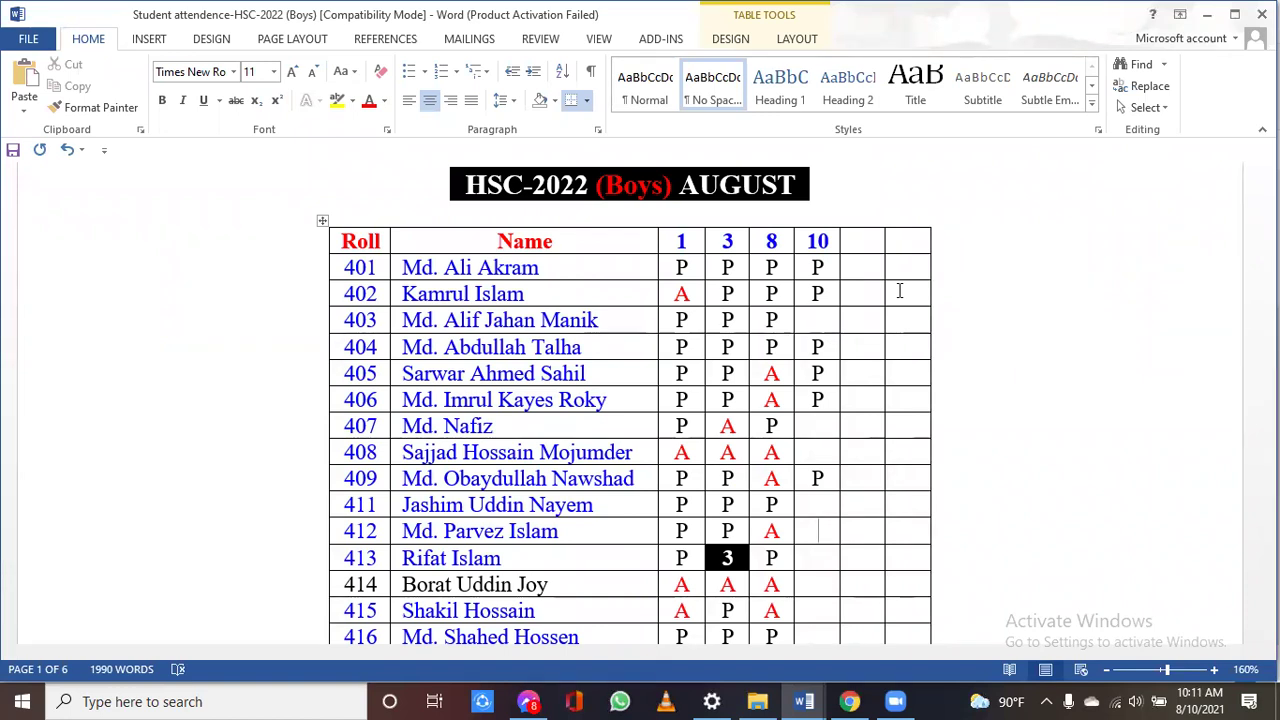
{"action": "key", "text": "Down"}
{"action": "type", "text": "P"}
Enter P for rolls 417 and 420 in the day 10 column, leaving the rows between them blank
{"action": "key", "text": "Down"}
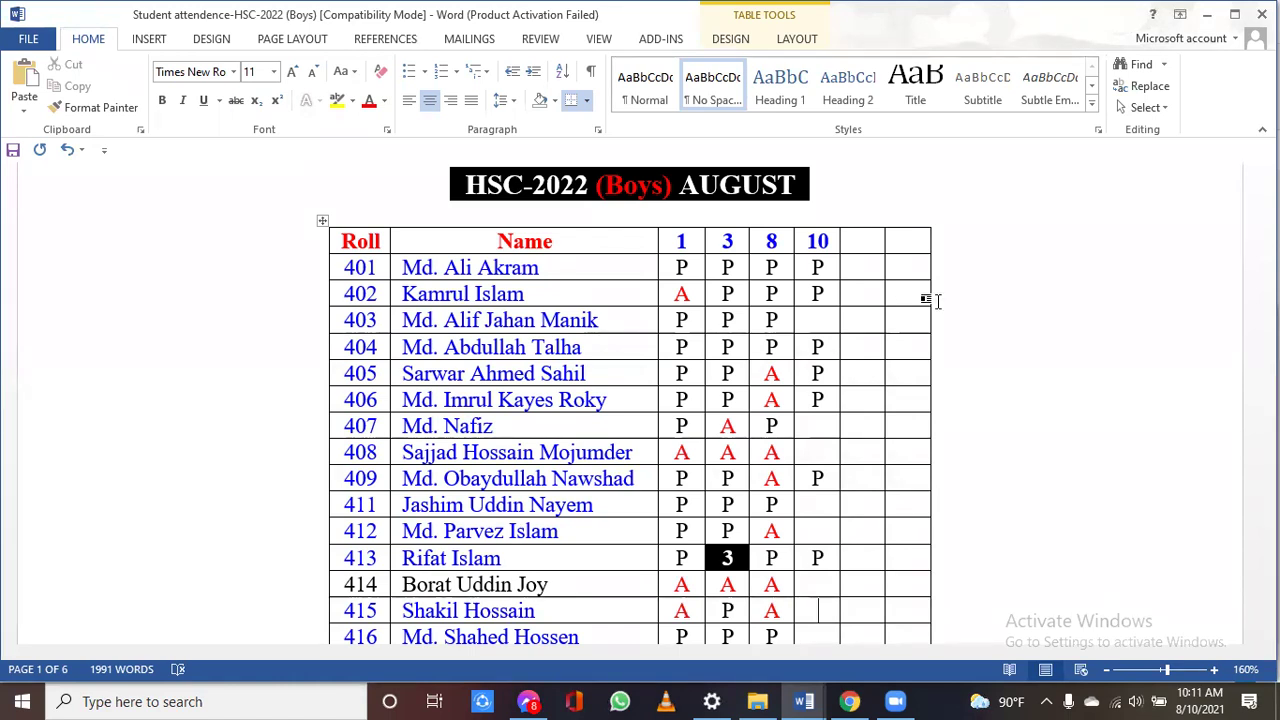
{"action": "scroll", "coordinate": [1000, 322], "scroll_direction": "down", "scroll_amount": 4}
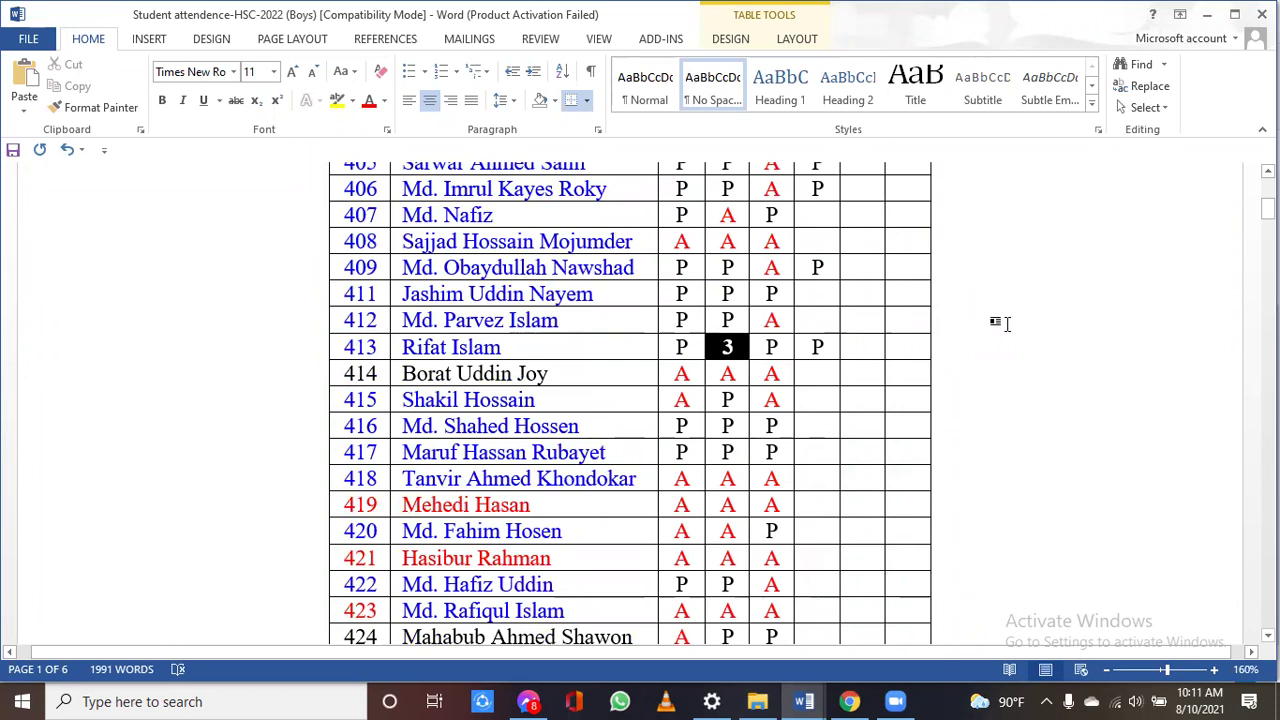
{"action": "key", "text": "Down"}
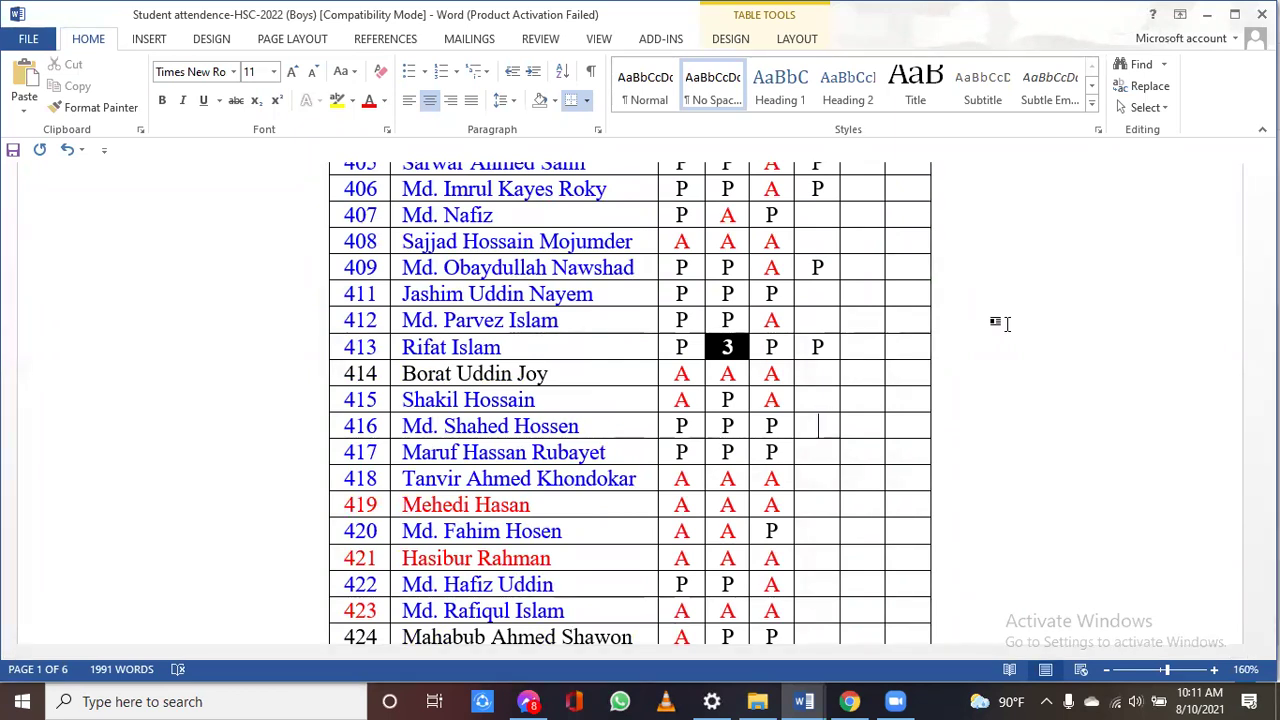
{"action": "key", "text": "Down"}
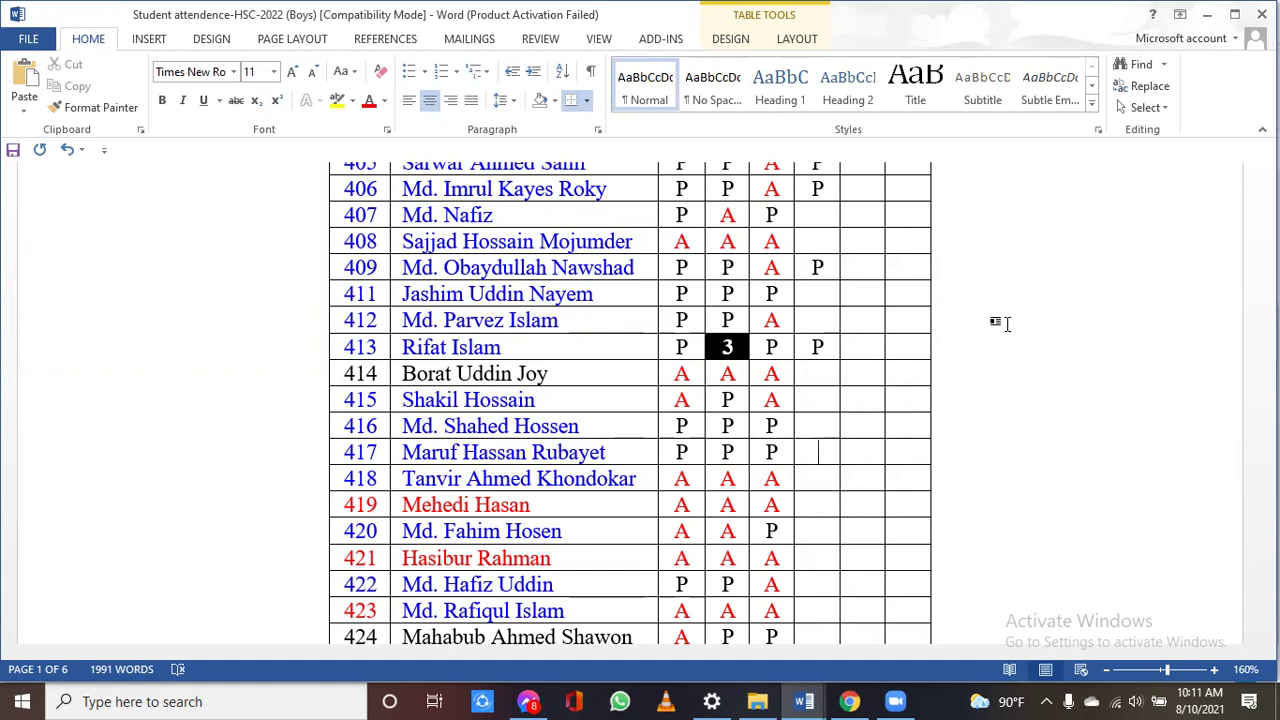
{"action": "type", "text": "P"}
{"action": "key", "text": "Down"}
{"action": "key", "text": "Down"}
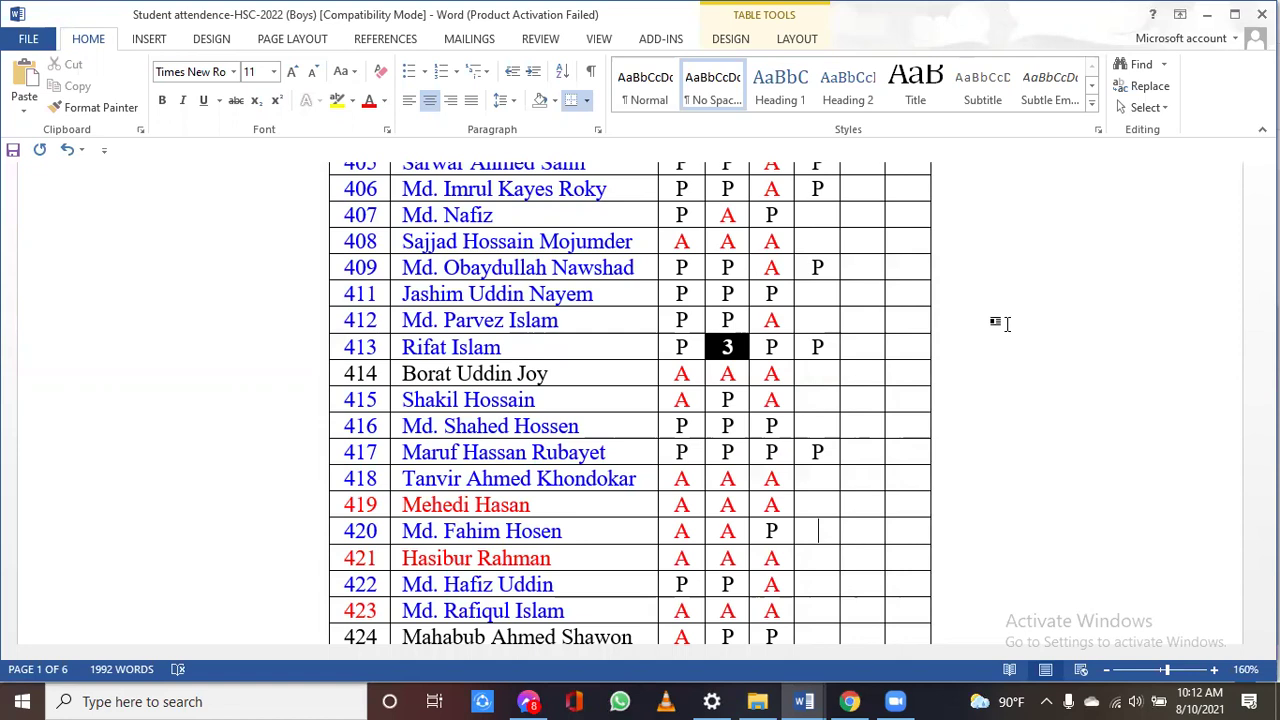
{"action": "type", "text": "P"}
{"action": "key", "text": "Down"}
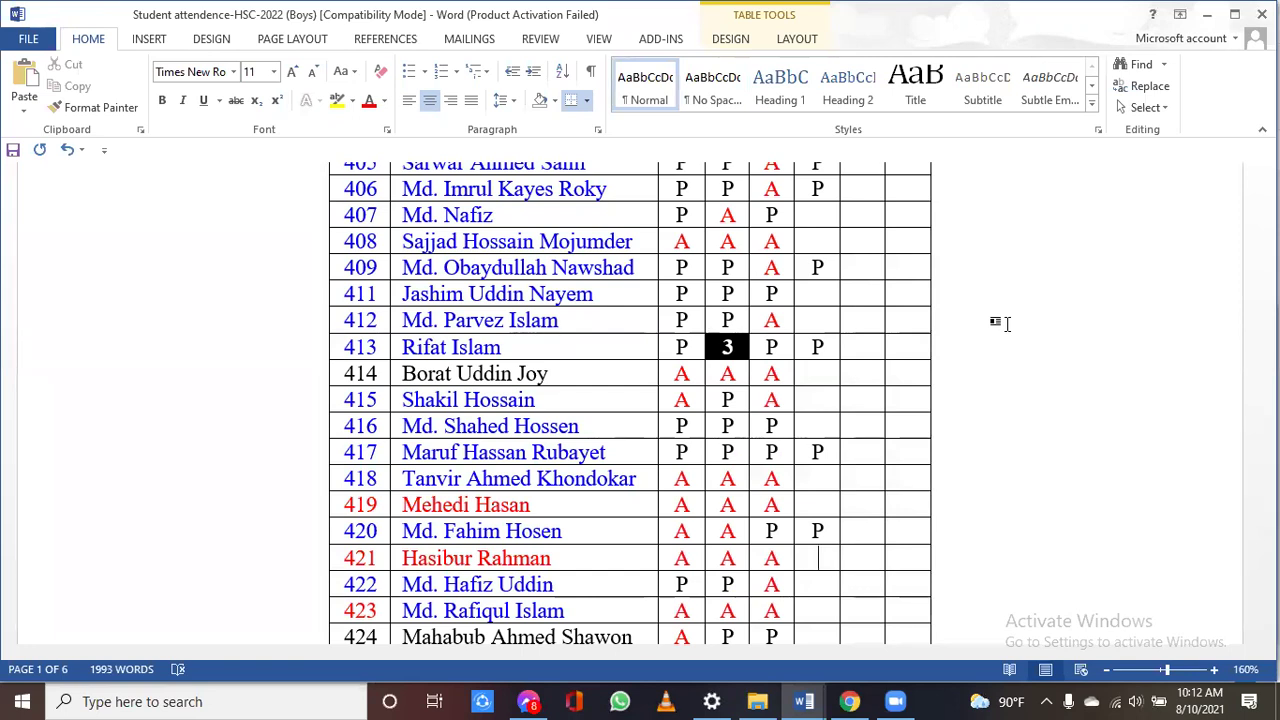
Go back to roll 416 and mark it present with P in the day 10 column
{"action": "key", "text": "Down"}
{"action": "key", "text": "Up"}
{"action": "key", "text": "Up"}
{"action": "key", "text": "Up"}
{"action": "key", "text": "Up"}
{"action": "key", "text": "Up"}
{"action": "key", "text": "Up"}
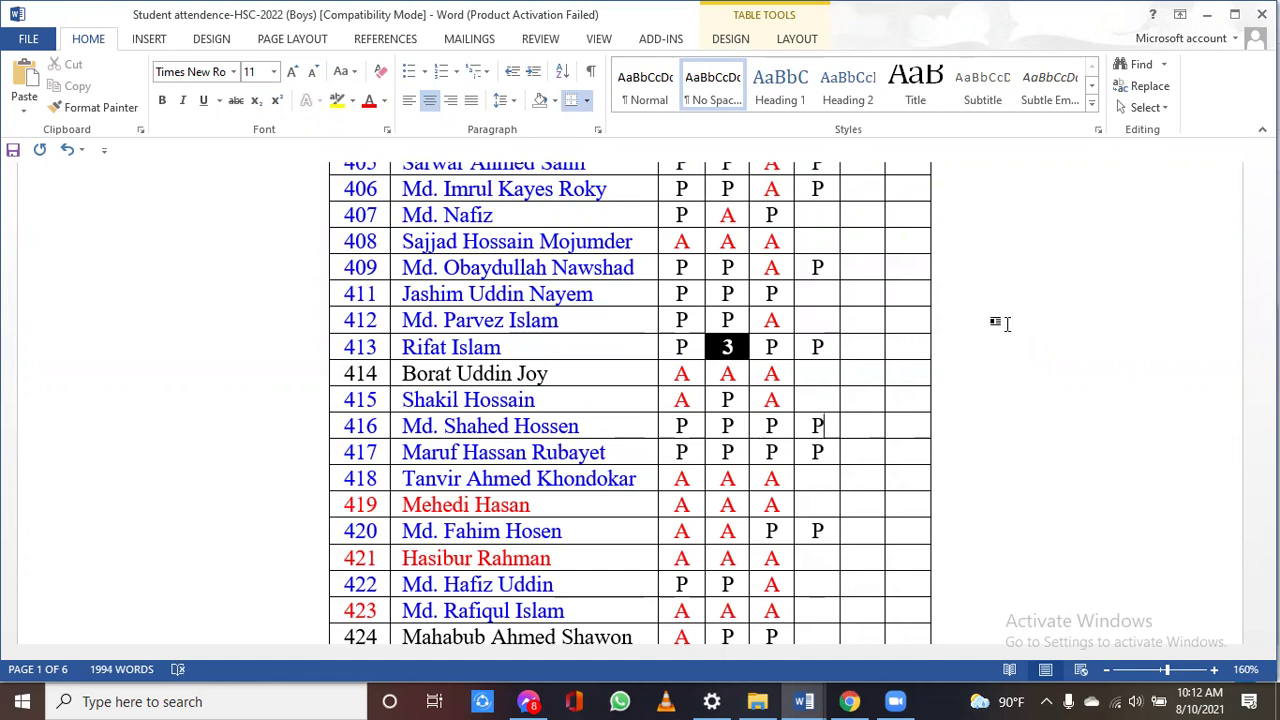
Enter P for rolls 425 and 426 in the day 10 column
{"action": "key", "text": "Down"}
{"action": "key", "text": "Down"}
{"action": "key", "text": "Down"}
{"action": "key", "text": "Down"}
{"action": "key", "text": "Down"}
{"action": "key", "text": "Down"}
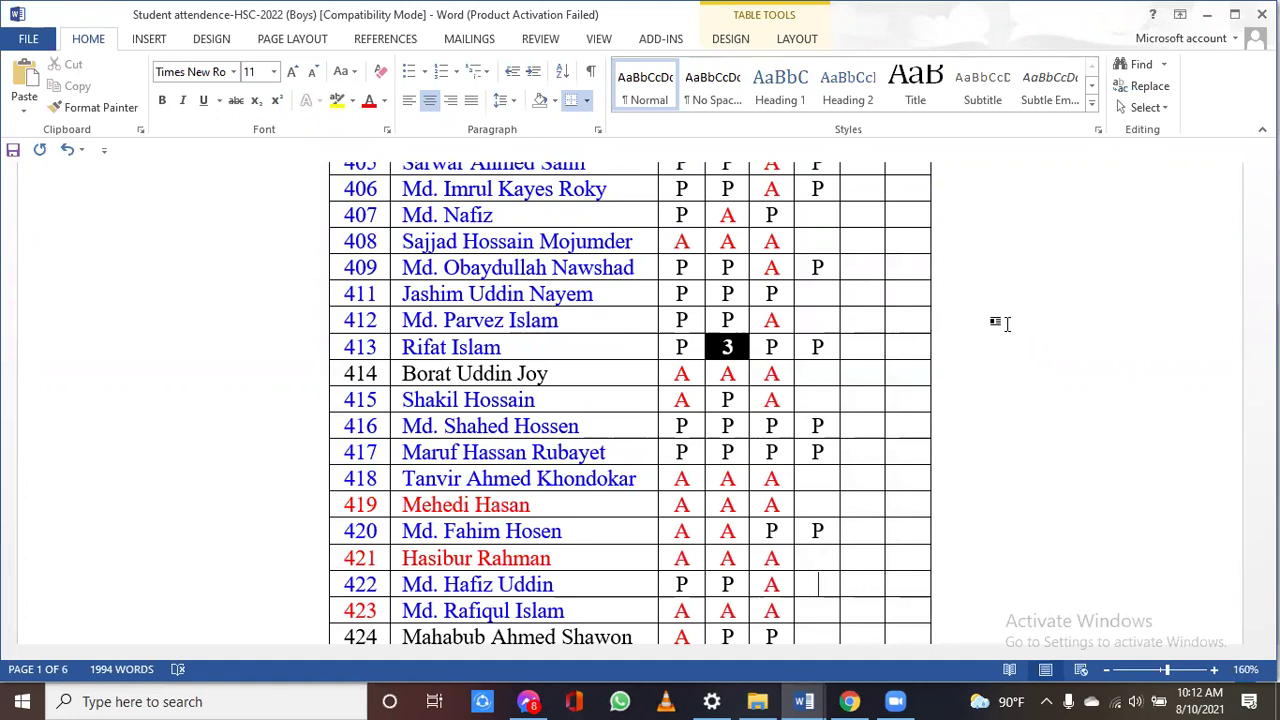
{"action": "key", "text": "Down"}
{"action": "scroll", "coordinate": [1000, 322], "scroll_direction": "down", "scroll_amount": 6}
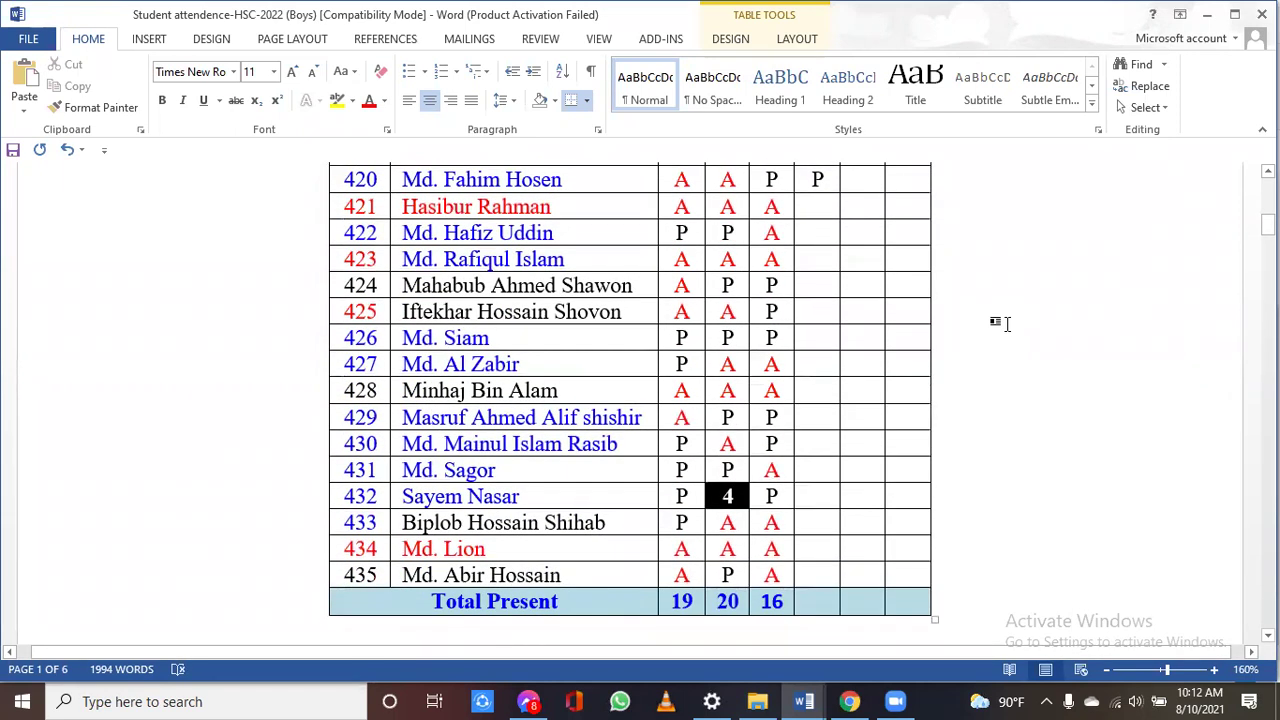
{"action": "key", "text": "Down"}
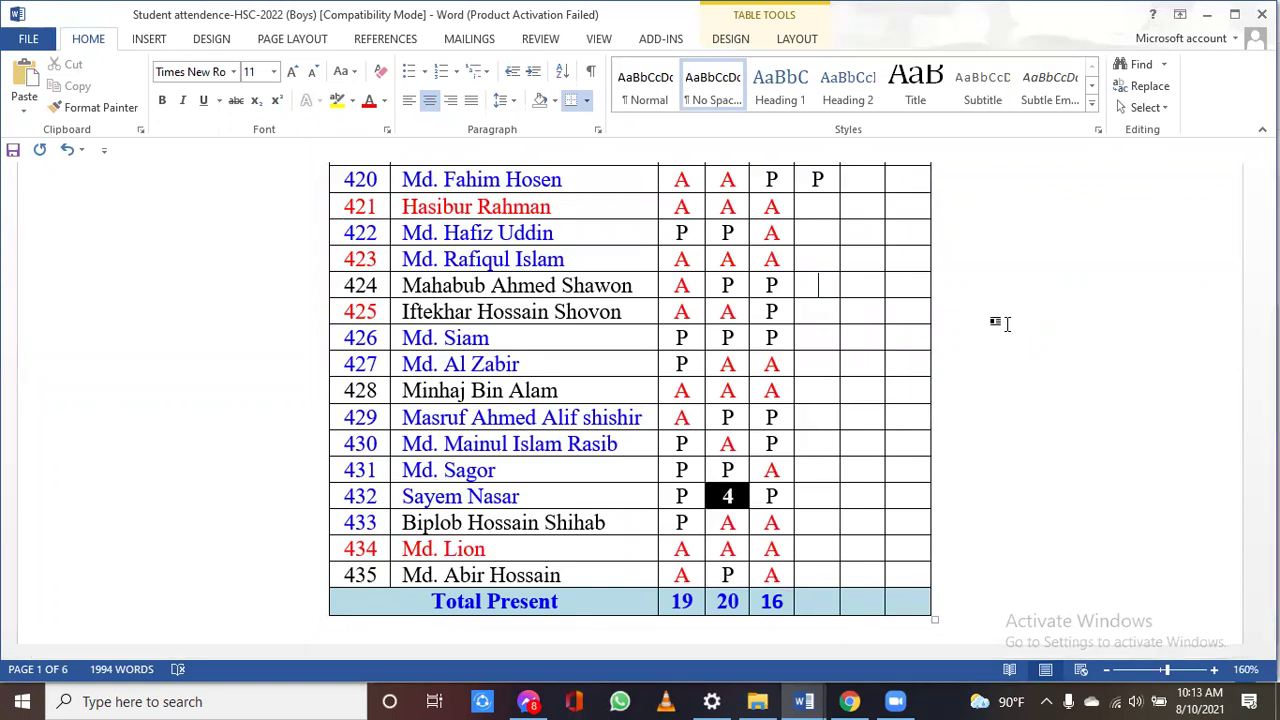
{"action": "key", "text": "Down"}
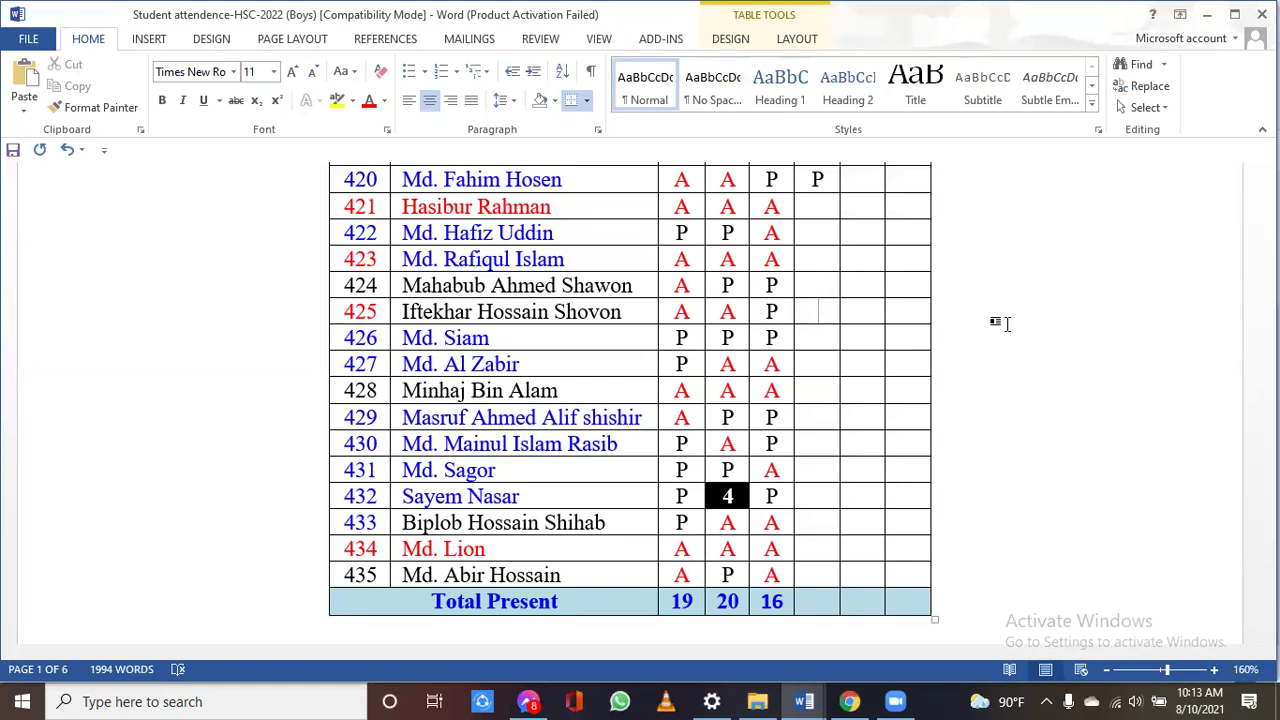
{"action": "type", "text": "P"}
{"action": "key", "text": "Down"}
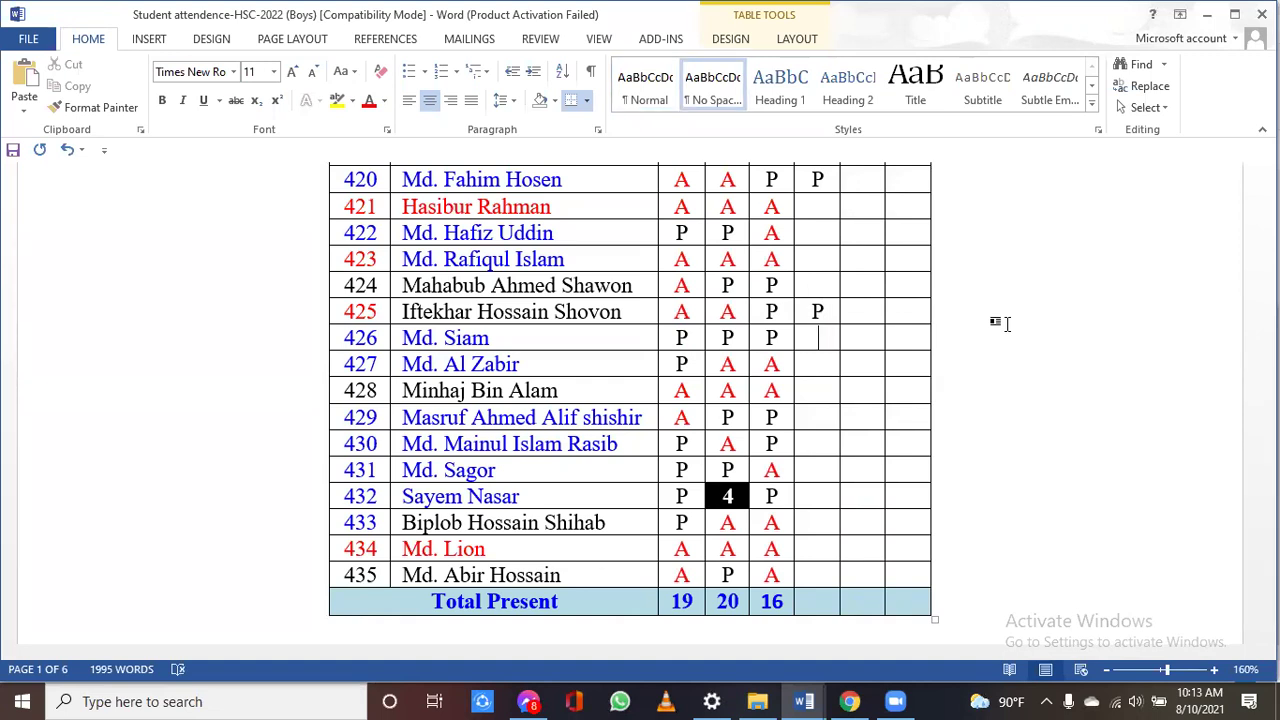
{"action": "type", "text": "P"}
Mark rolls 430 and 432 present with P in the day 10 column
{"action": "key", "text": "Down"}
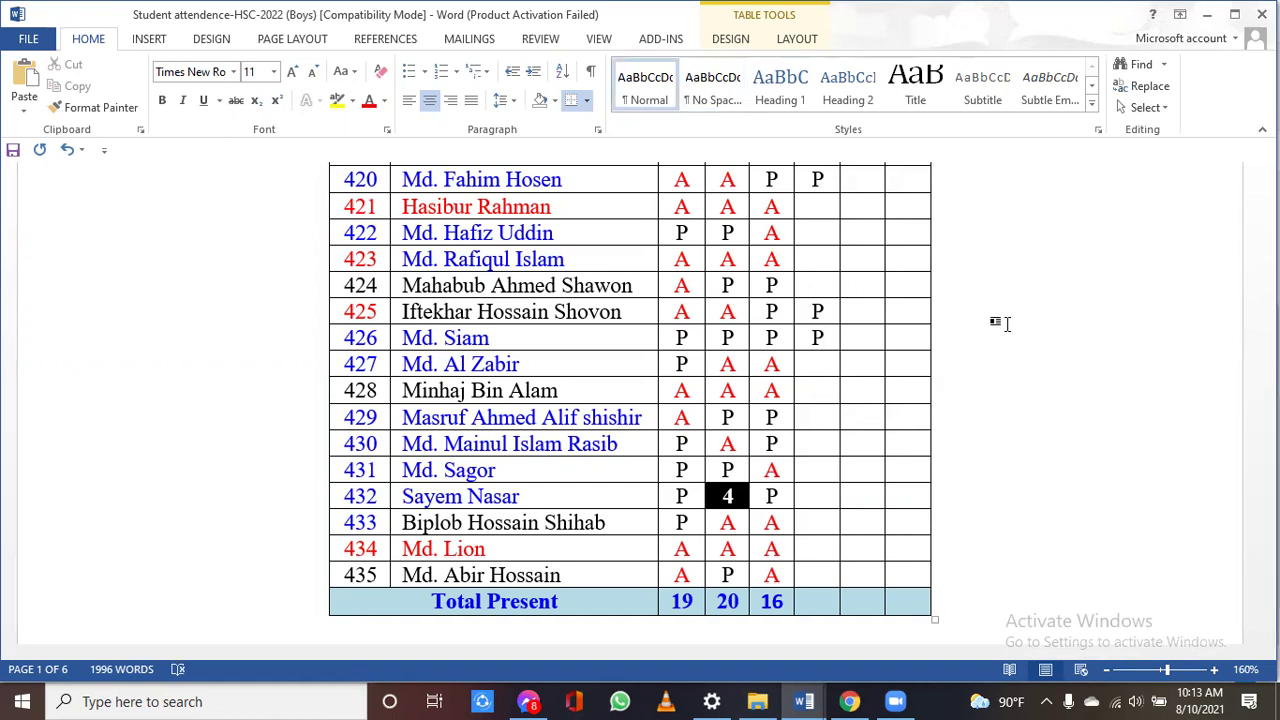
{"action": "key", "text": "Down"}
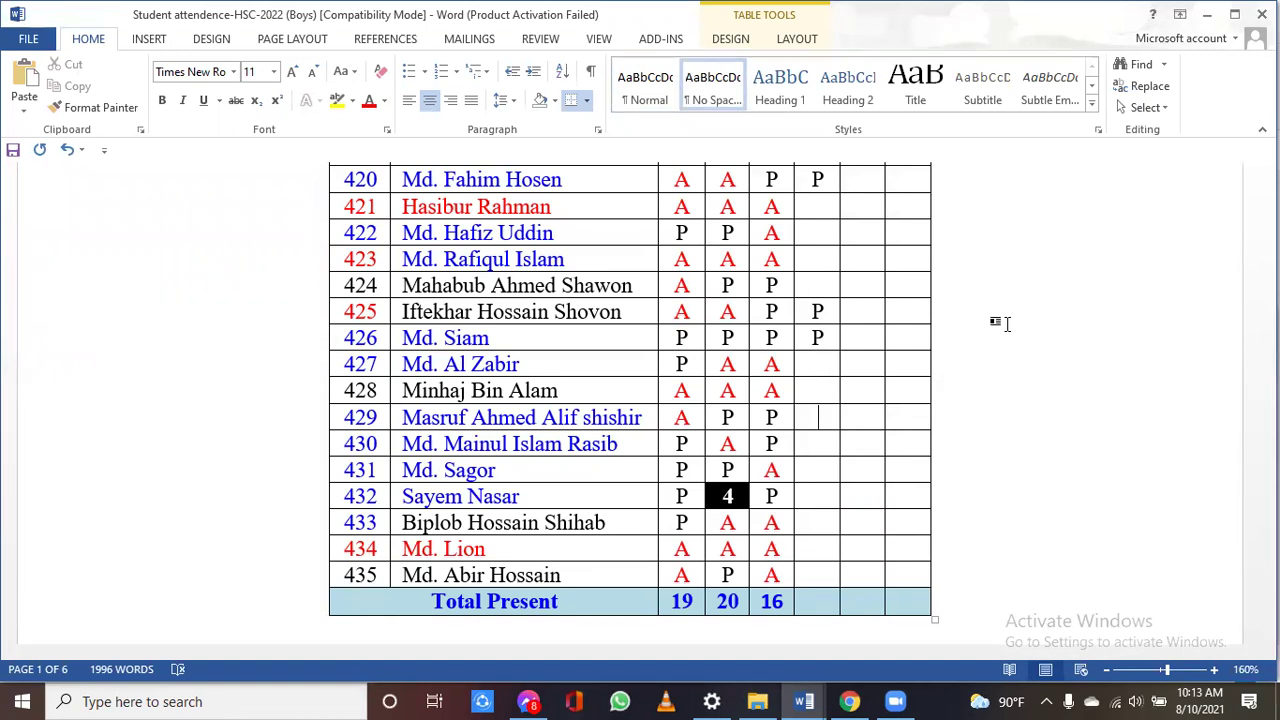
{"action": "key", "text": "Down"}
{"action": "key", "text": "Down"}
{"action": "type", "text": "P"}
{"action": "key", "text": "Down"}
{"action": "type", "text": "P"}
Fill in the skipped day 10 cell of roll 424 with P
{"action": "key", "text": "Down"}
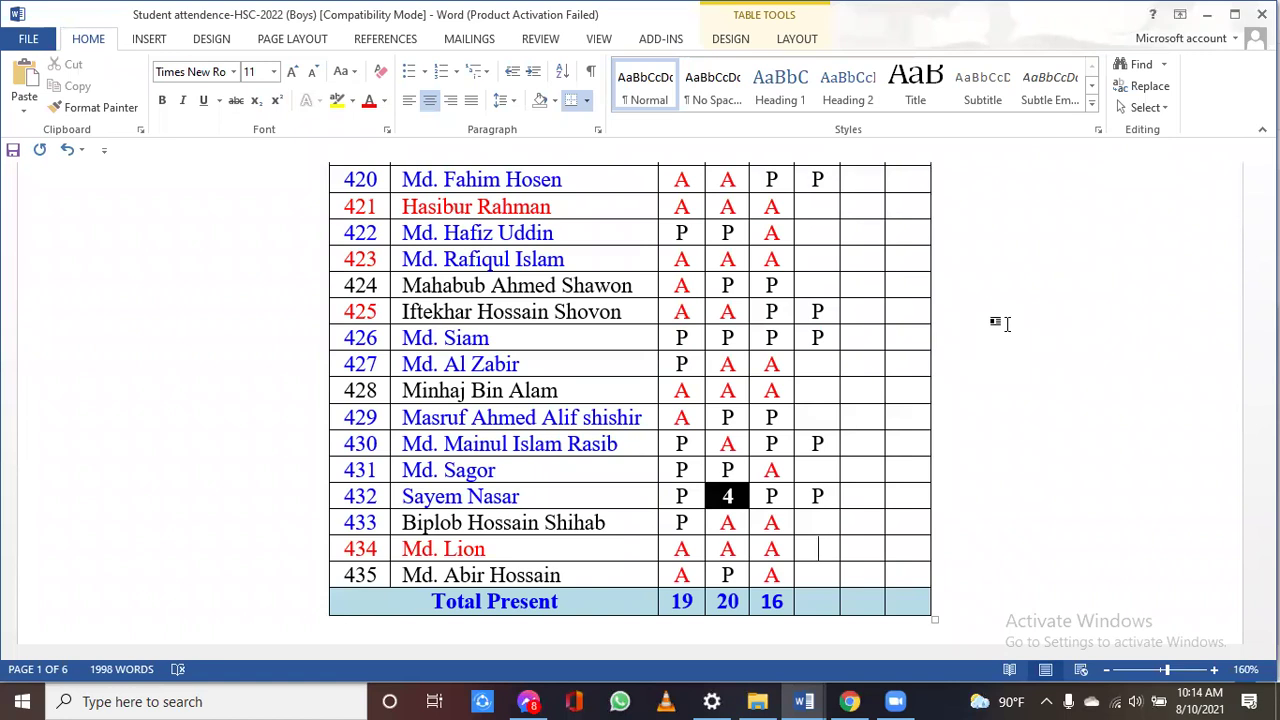
{"action": "key", "text": "Down"}
{"action": "left_click", "coordinate": [817, 285]}
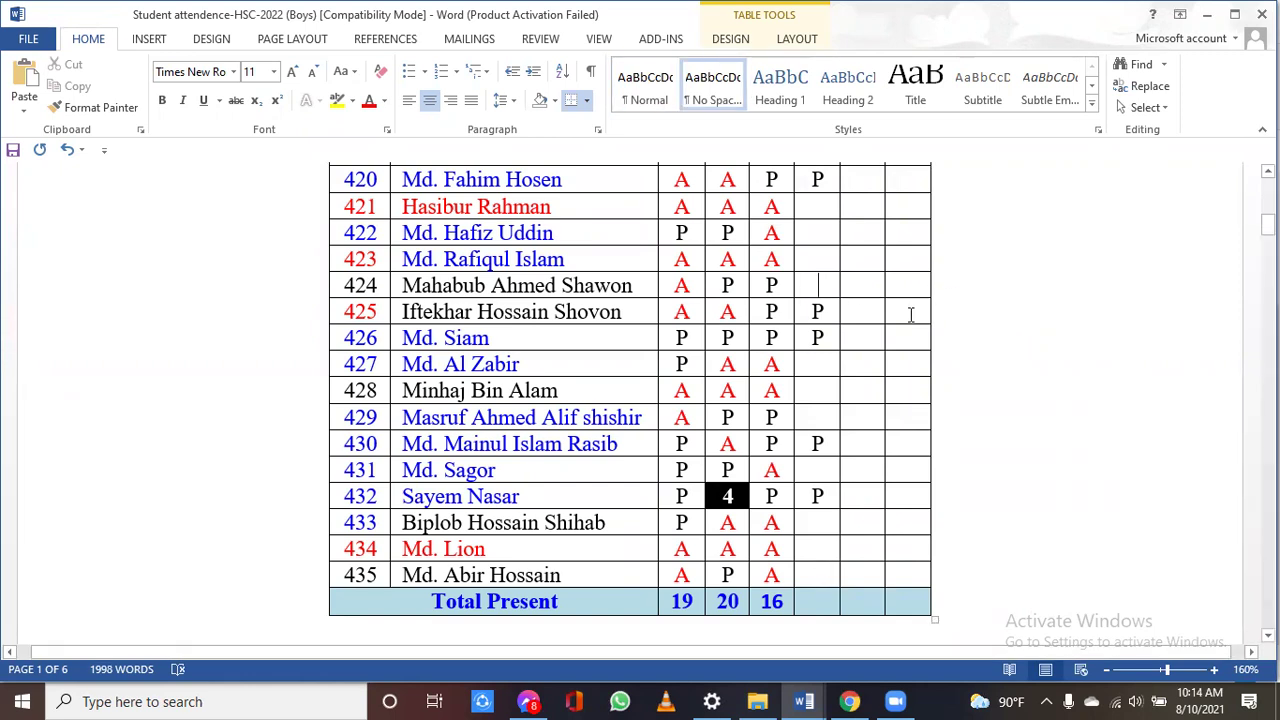
{"action": "type", "text": "P"}
Review the day 10 entries throughout the August attendance table for students not yet marked
{"action": "scroll", "coordinate": [879, 303], "scroll_direction": "up", "scroll_amount": 1}
{"action": "scroll", "coordinate": [879, 303], "scroll_direction": "up", "scroll_amount": 5}
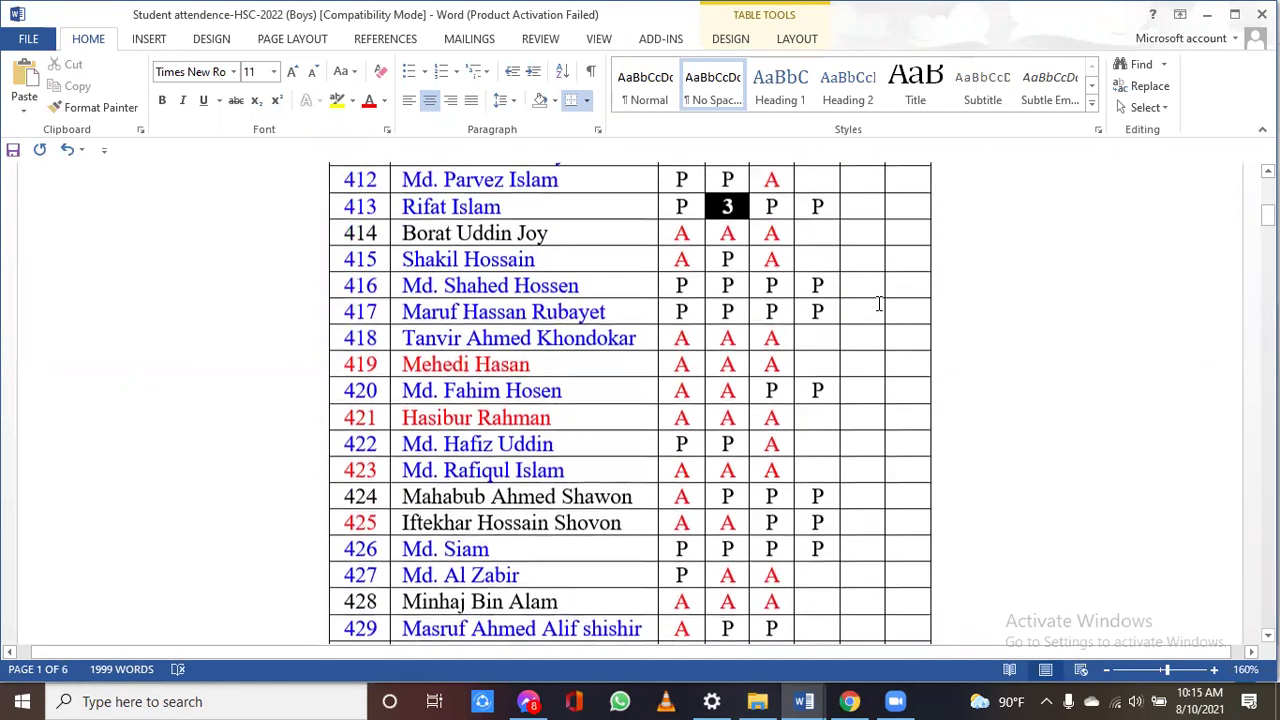
{"action": "scroll", "coordinate": [879, 303], "scroll_direction": "up", "scroll_amount": 4}
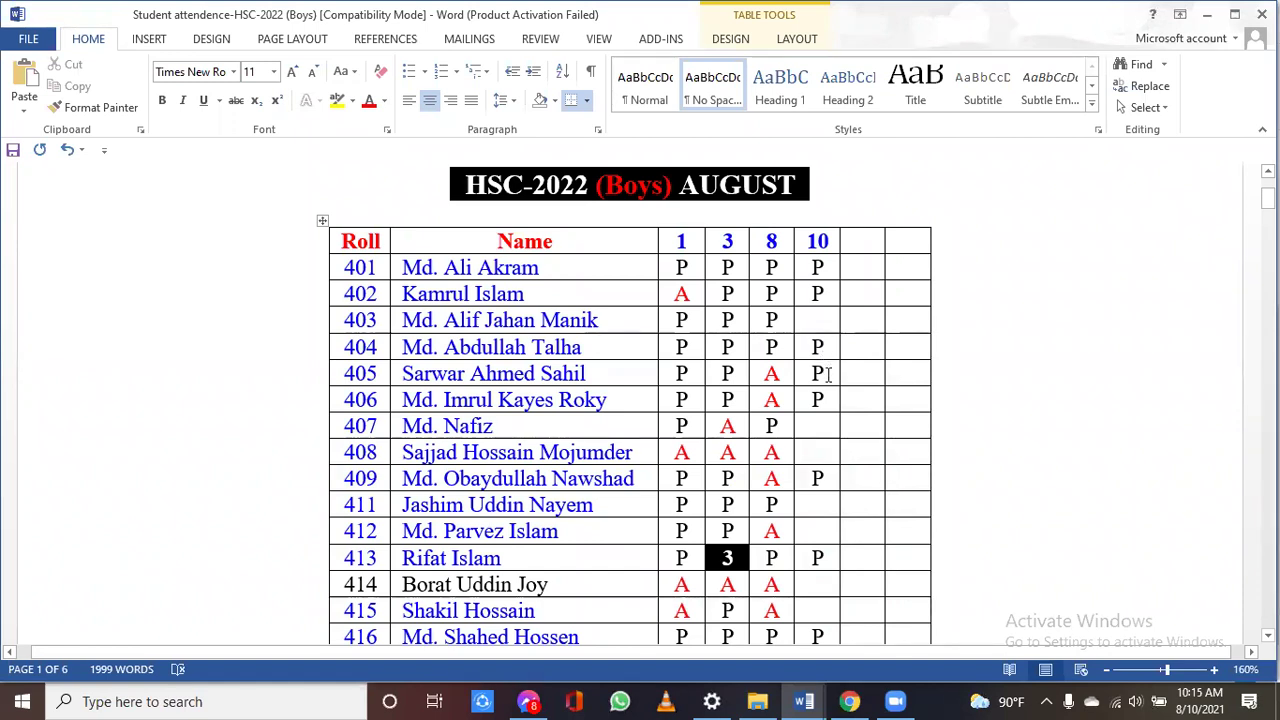
{"action": "scroll", "coordinate": [826, 377], "scroll_direction": "down", "scroll_amount": 2}
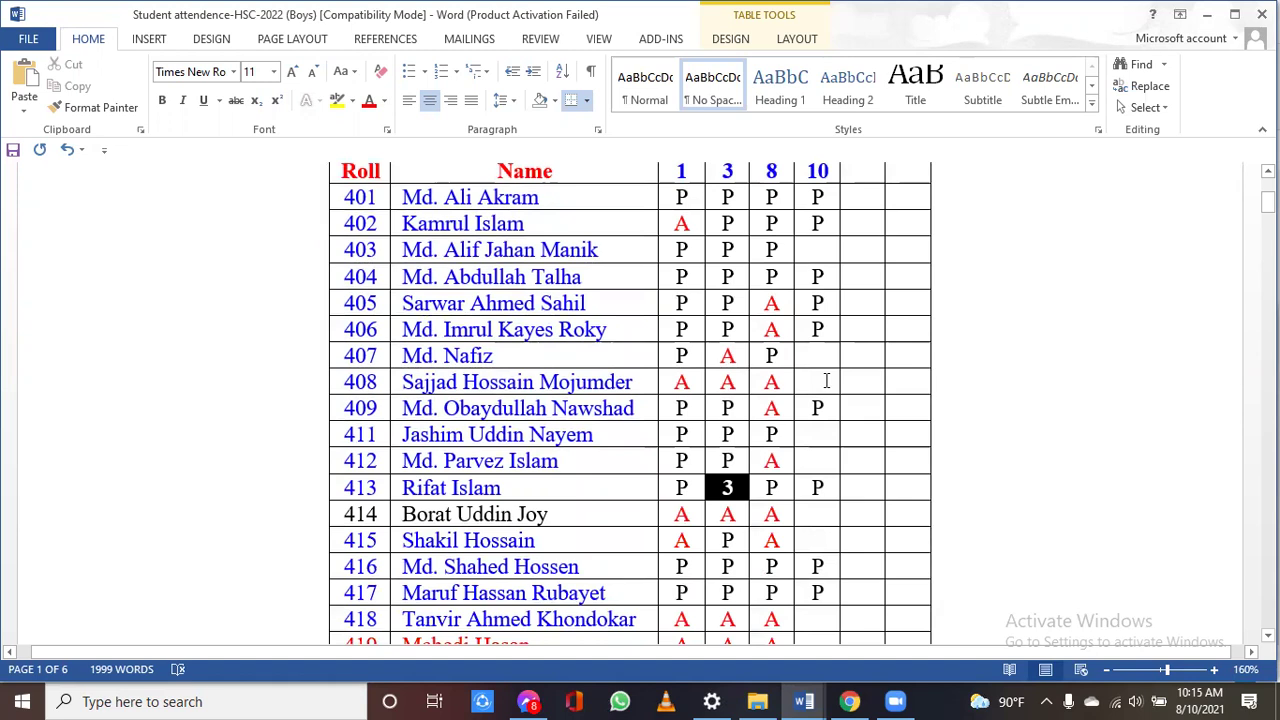
{"action": "scroll", "coordinate": [826, 380], "scroll_direction": "up", "scroll_amount": 4}
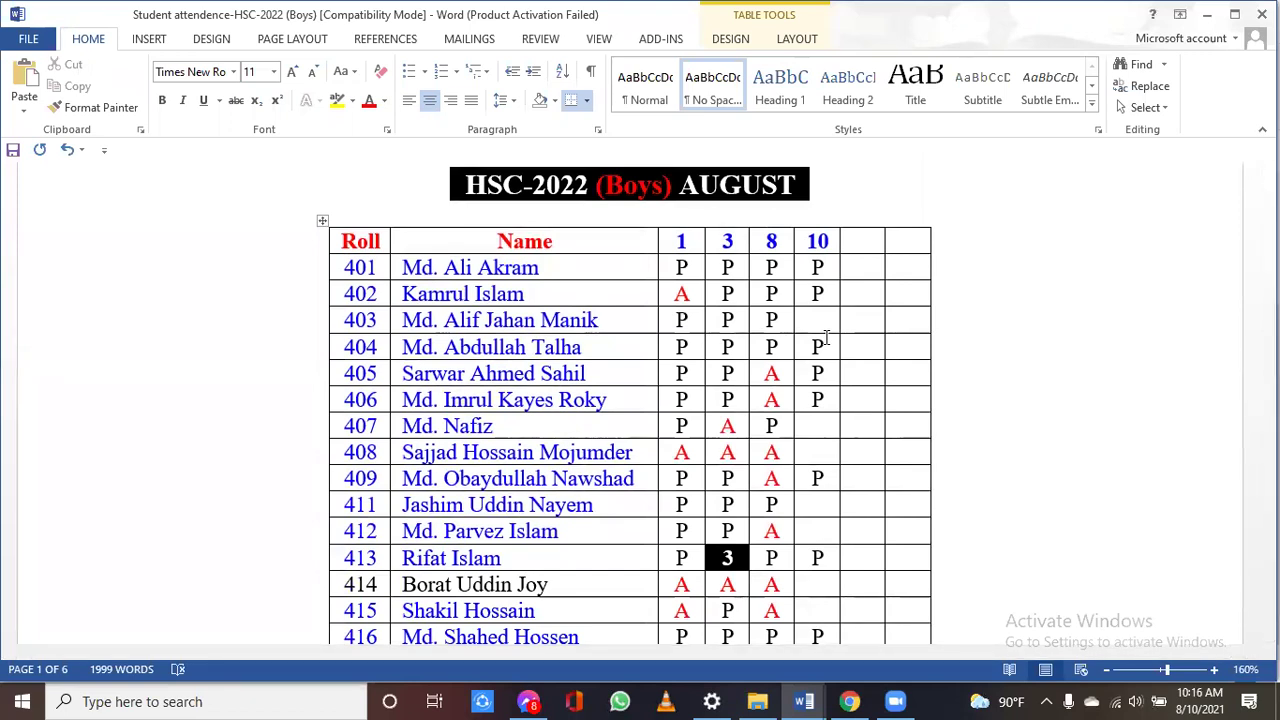
{"action": "scroll", "coordinate": [827, 340], "scroll_direction": "down", "scroll_amount": 4}
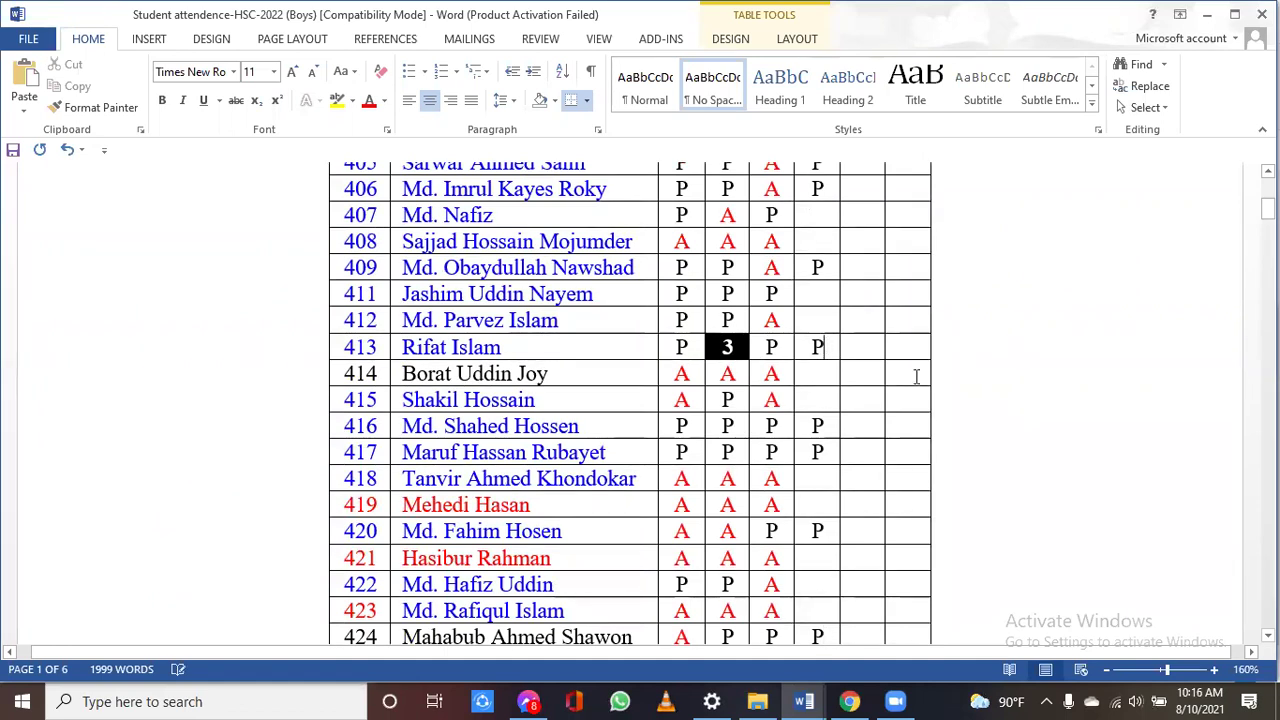
{"action": "scroll", "coordinate": [916, 376], "scroll_direction": "down", "scroll_amount": 3}
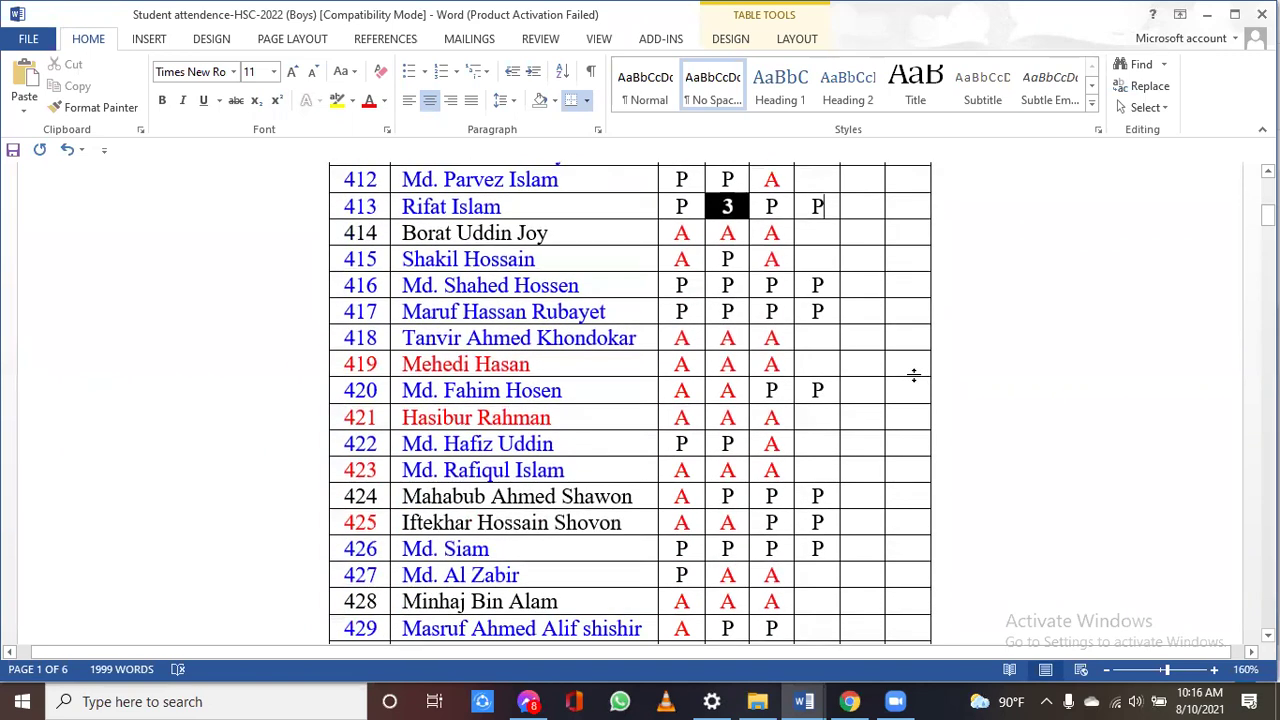
{"action": "scroll", "coordinate": [916, 376], "scroll_direction": "down", "scroll_amount": 1}
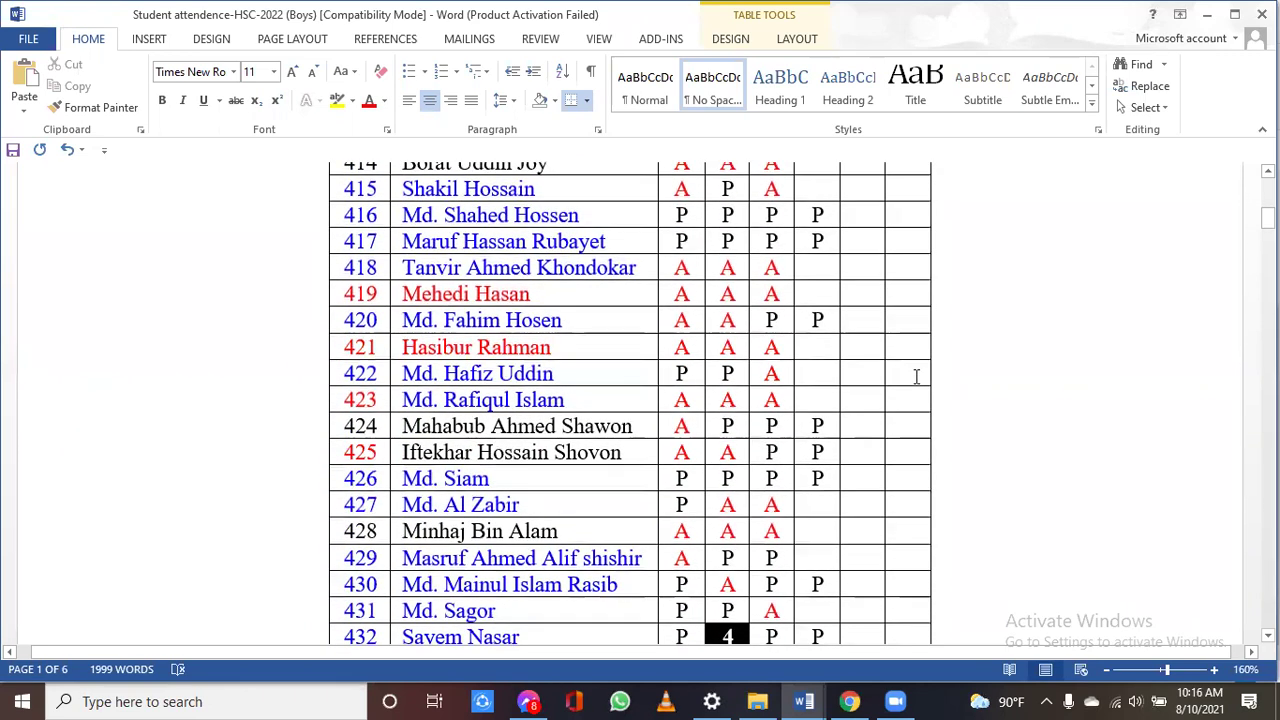
{"action": "scroll", "coordinate": [916, 376], "scroll_direction": "down", "scroll_amount": 1}
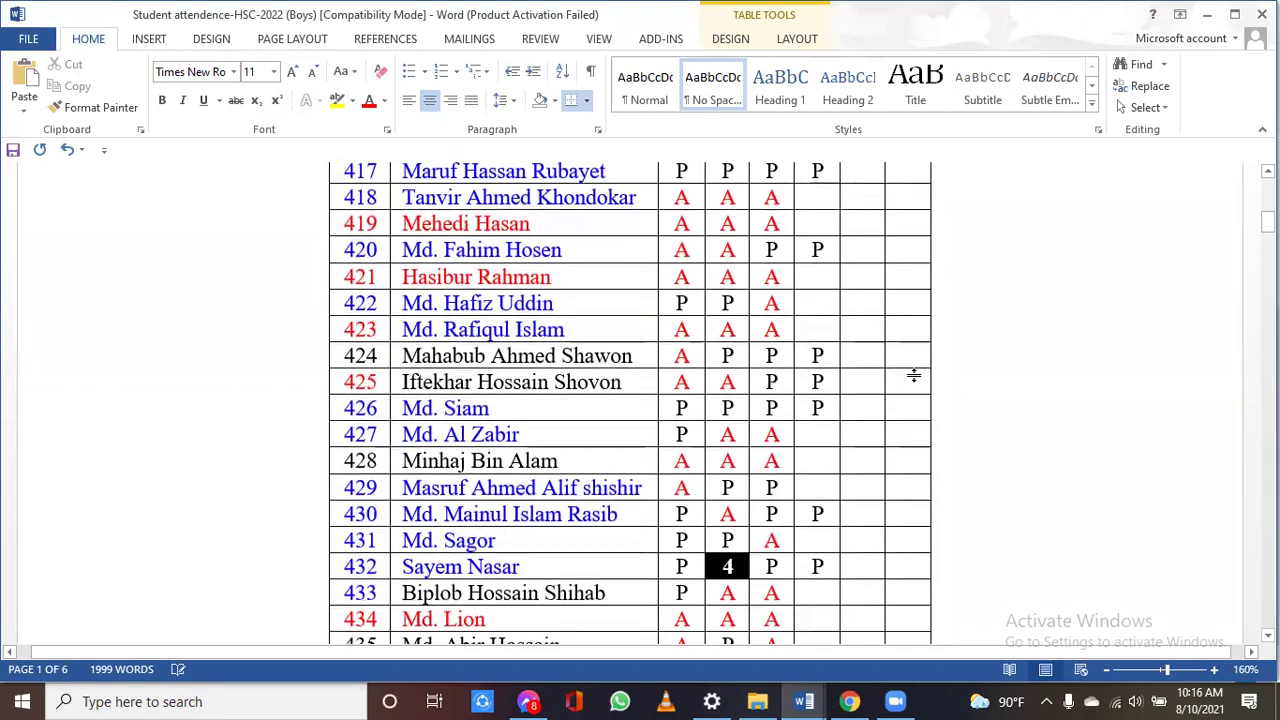
{"action": "scroll", "coordinate": [914, 375], "scroll_direction": "down", "scroll_amount": 1}
{"action": "scroll", "coordinate": [914, 375], "scroll_direction": "up", "scroll_amount": 4}
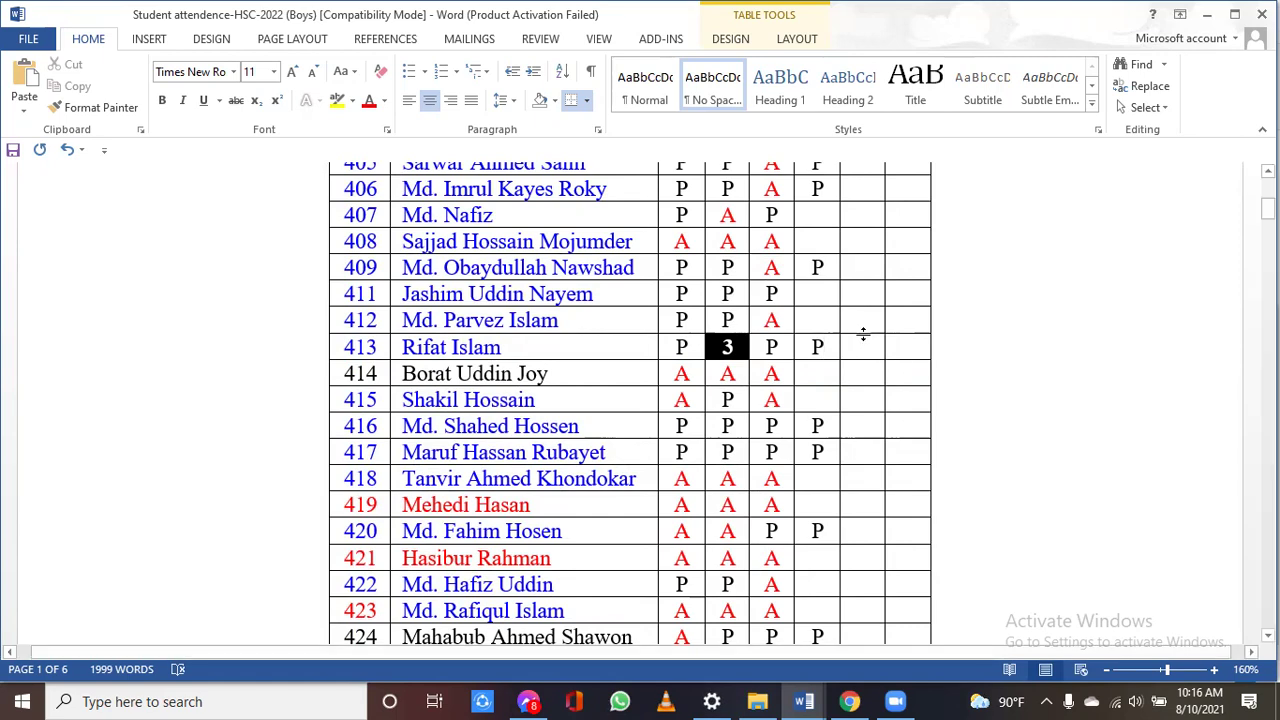
{"action": "scroll", "coordinate": [866, 335], "scroll_direction": "up", "scroll_amount": 1}
{"action": "scroll", "coordinate": [866, 335], "scroll_direction": "up", "scroll_amount": 3}
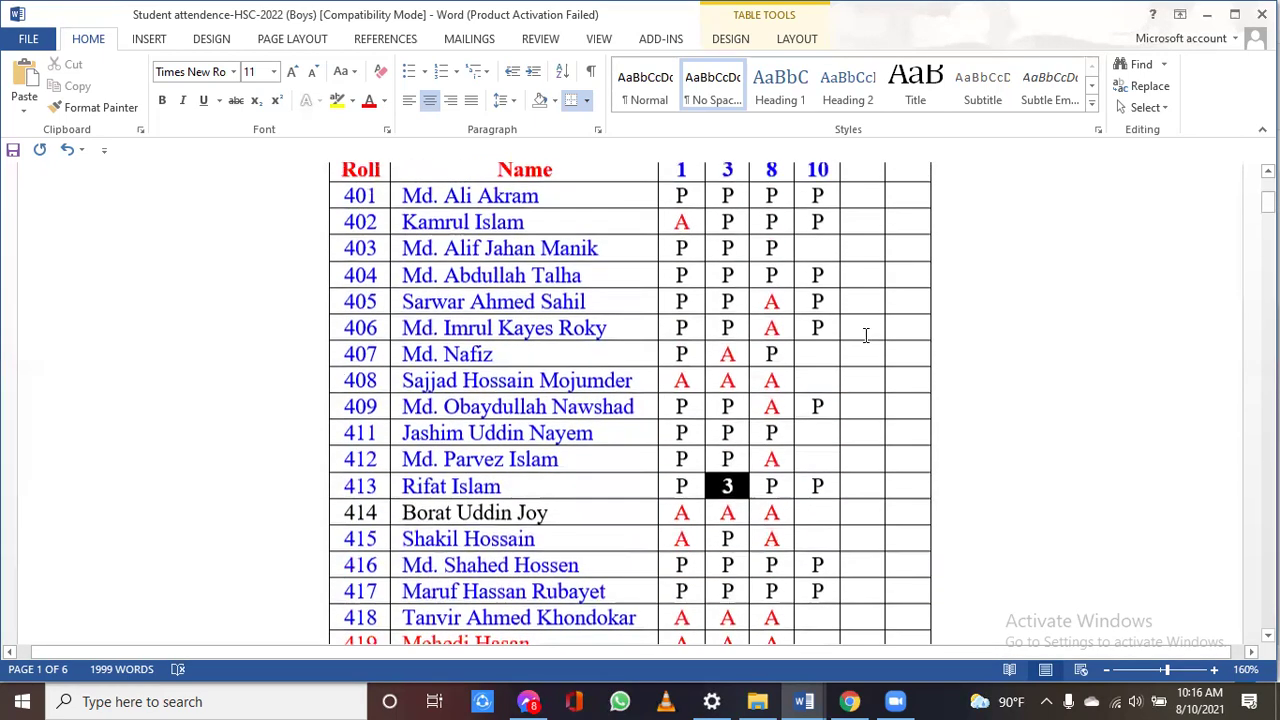
{"action": "scroll", "coordinate": [866, 335], "scroll_direction": "up", "scroll_amount": 2}
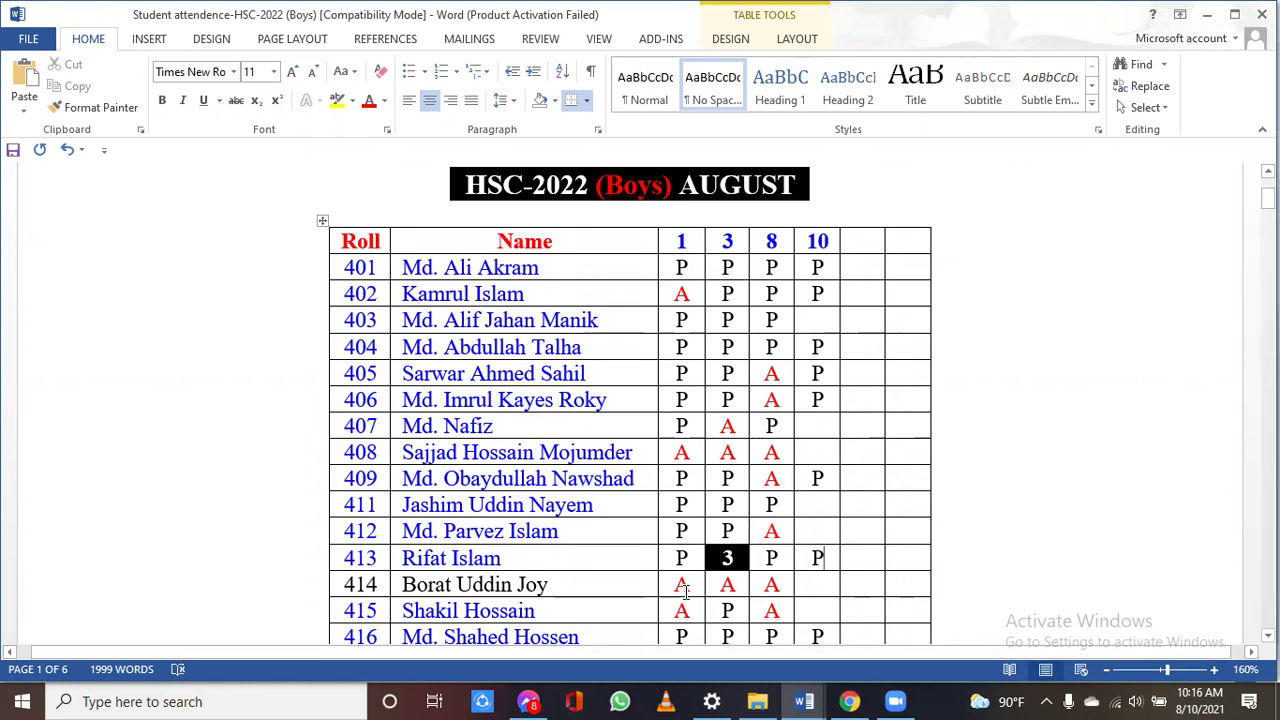
Switch to the HSC-2022 (Acc. 2nd)-Share issue document and bring up Problem for study 14, placing the cursor in its text
{"action": "mouse_move", "coordinate": [735, 700]}
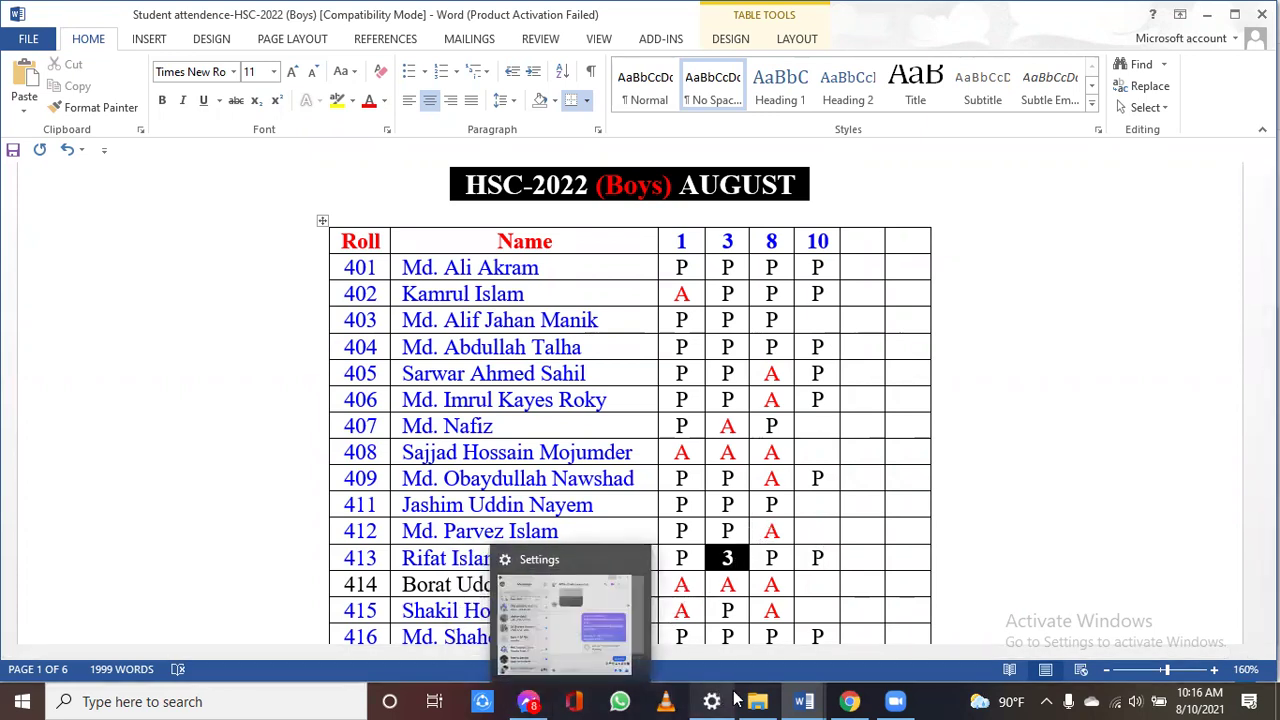
{"action": "mouse_move", "coordinate": [804, 700]}
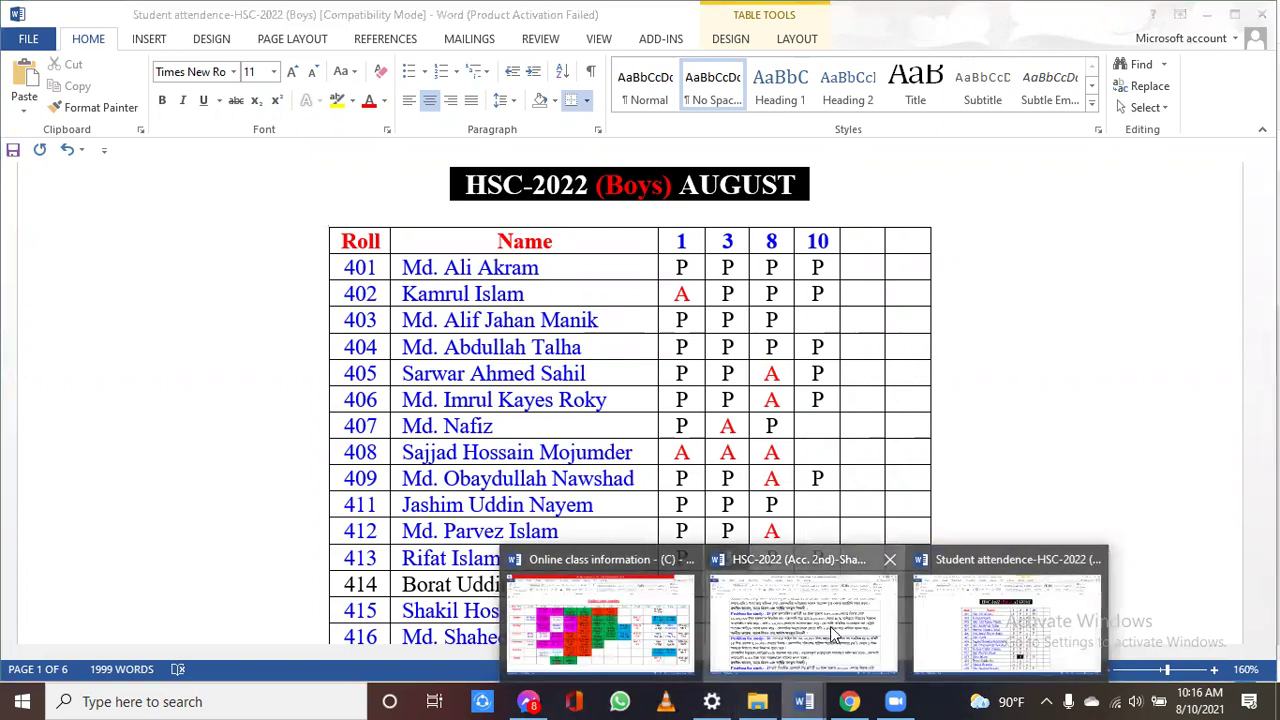
{"action": "left_click", "coordinate": [832, 634]}
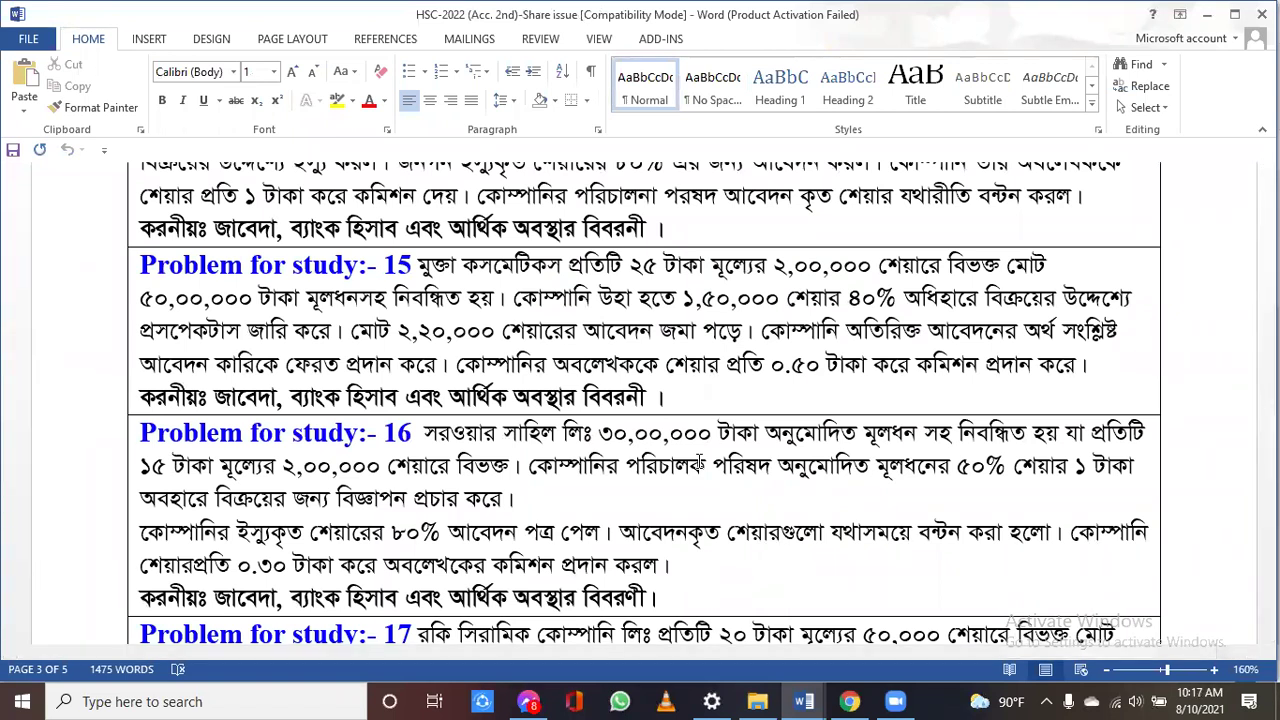
{"action": "scroll", "coordinate": [700, 462], "scroll_direction": "up", "scroll_amount": 3}
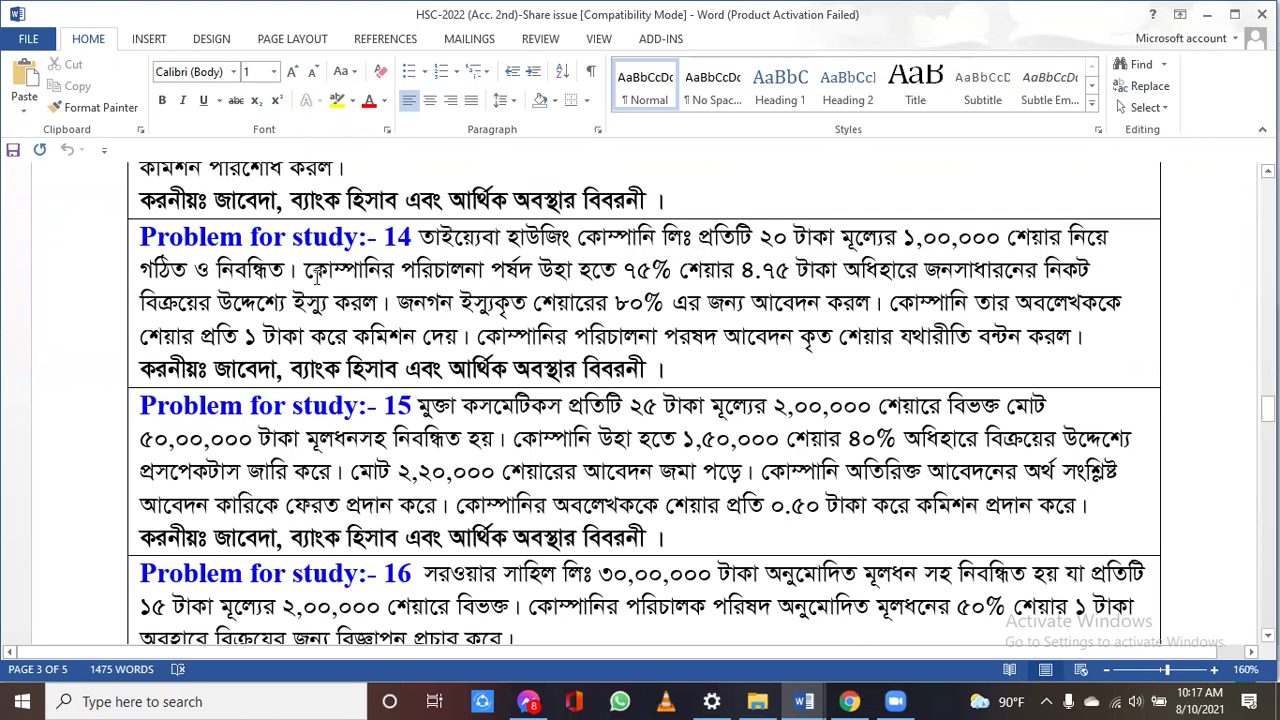
{"action": "left_click", "coordinate": [304, 273]}
Return to the student attendance document and mark roll 415 present with P in the day 10 column
{"action": "left_click", "coordinate": [804, 701]}
{"action": "left_click", "coordinate": [995, 643]}
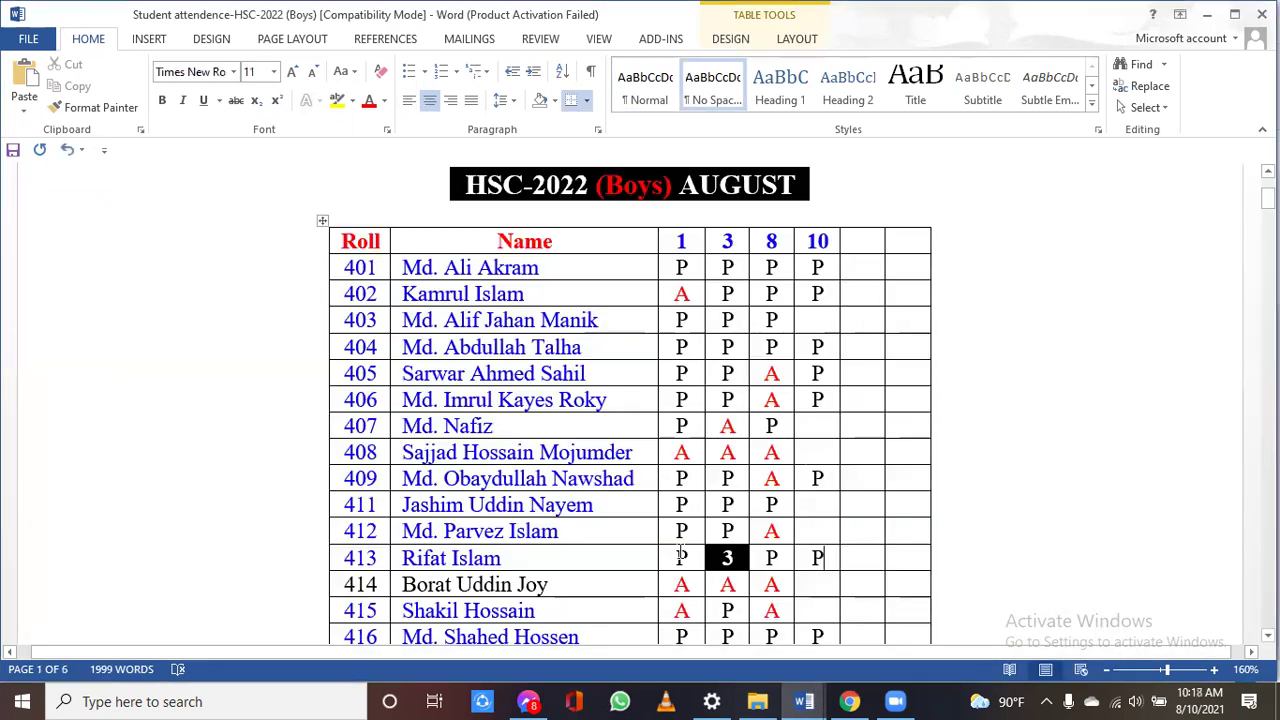
{"action": "scroll", "coordinate": [490, 557], "scroll_direction": "down", "scroll_amount": 1}
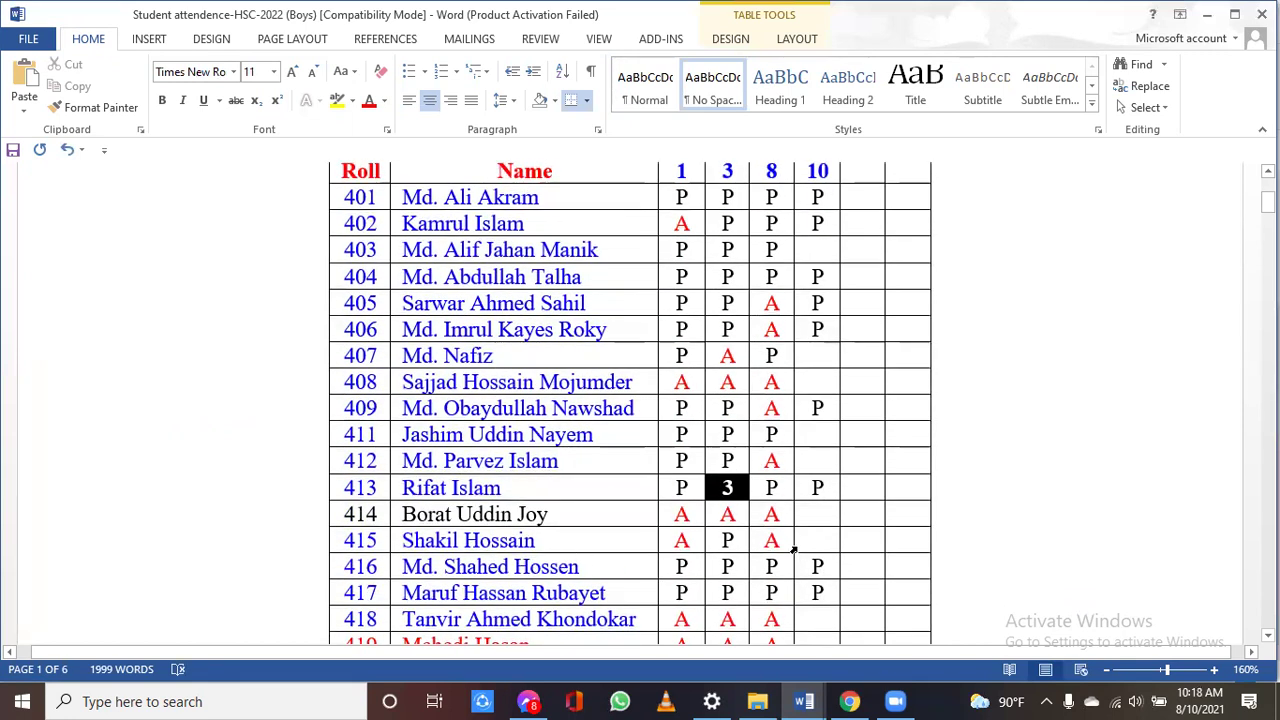
{"action": "left_click", "coordinate": [826, 540]}
{"action": "type", "text": "P"}
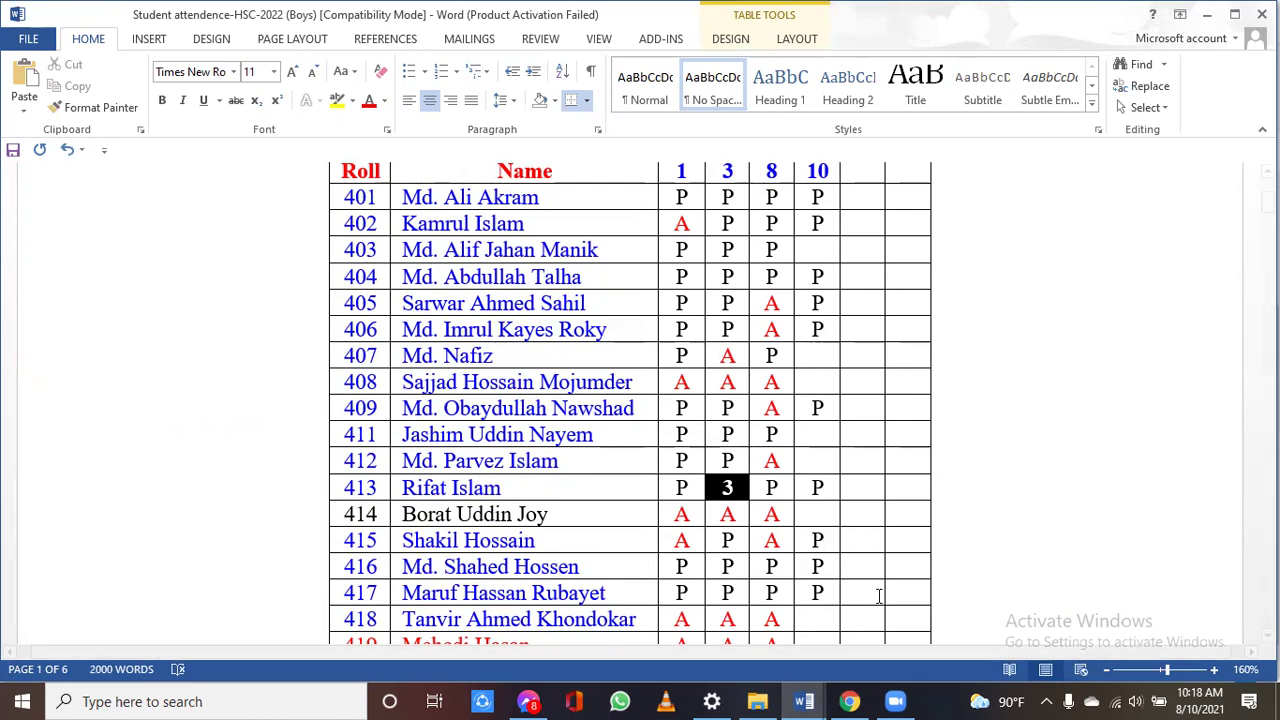
Bring the HSC-2022 (Acc. 2nd)-Share issue document back to the front at Problem for study 14
{"action": "mouse_move", "coordinate": [808, 698]}
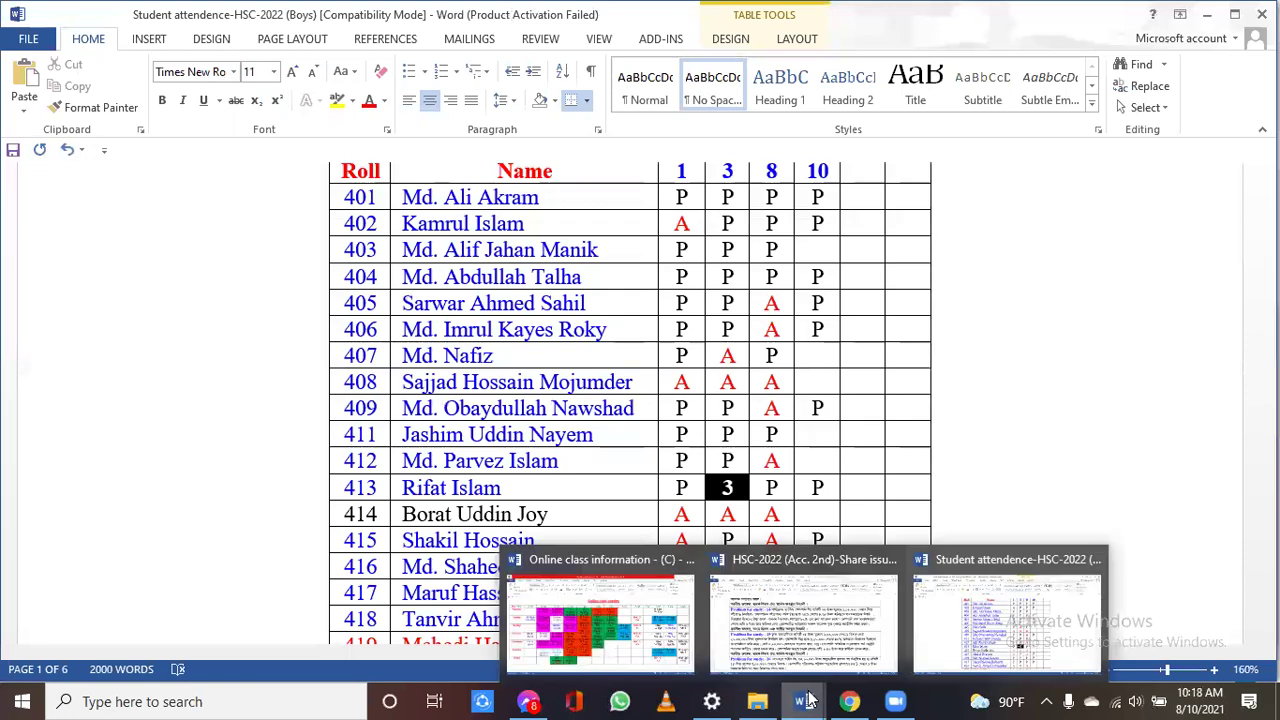
{"action": "left_click", "coordinate": [812, 638]}
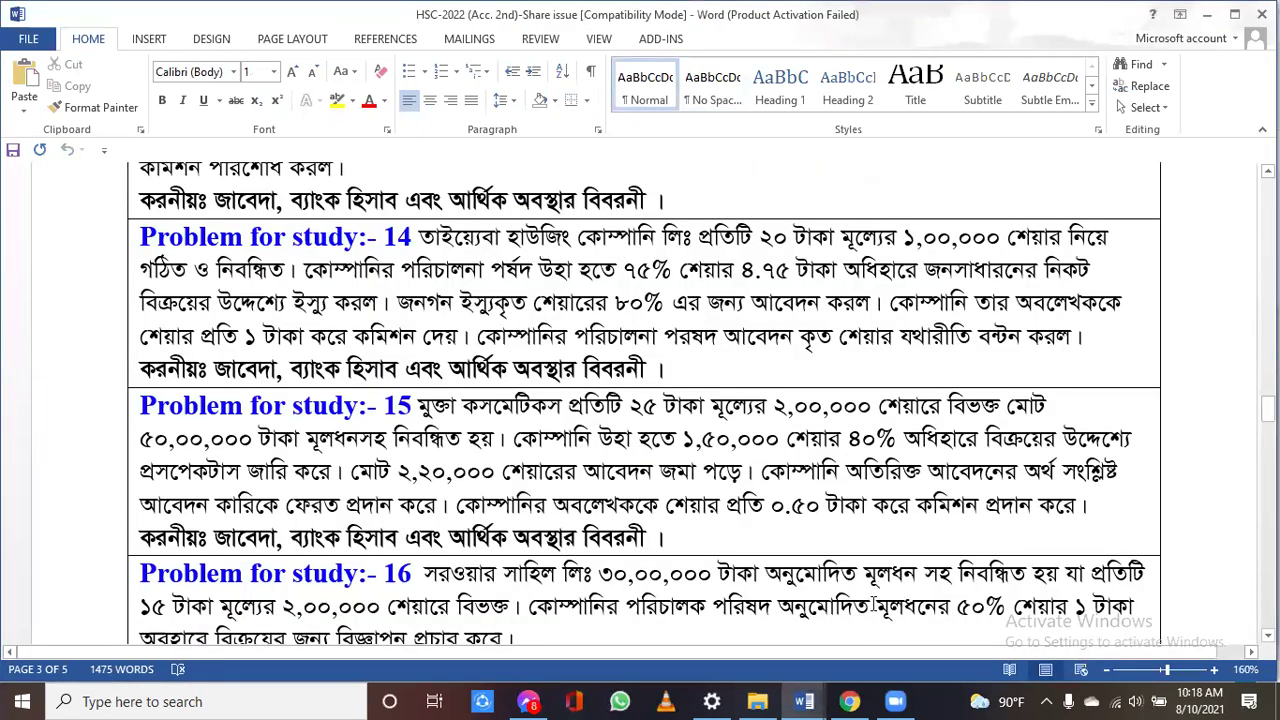